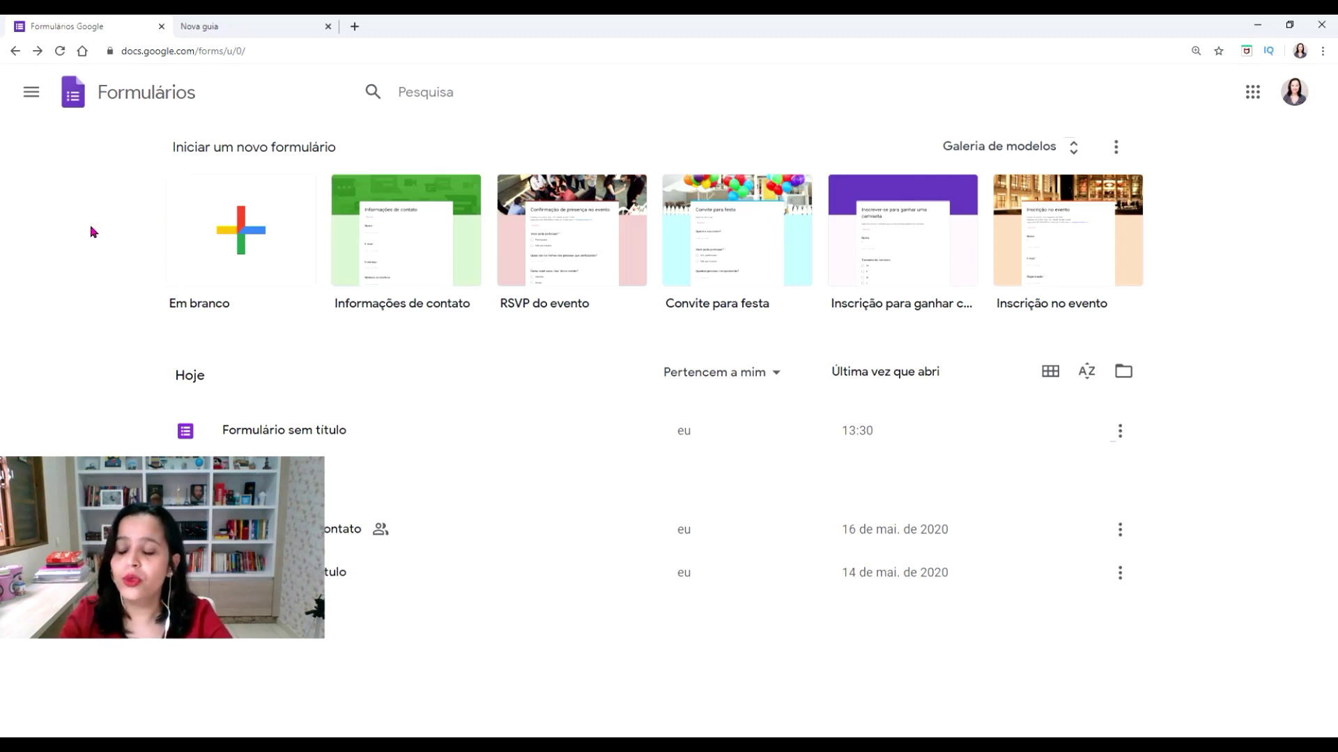
Create a new form from the blank 'Em branco' template
click(296, 236)
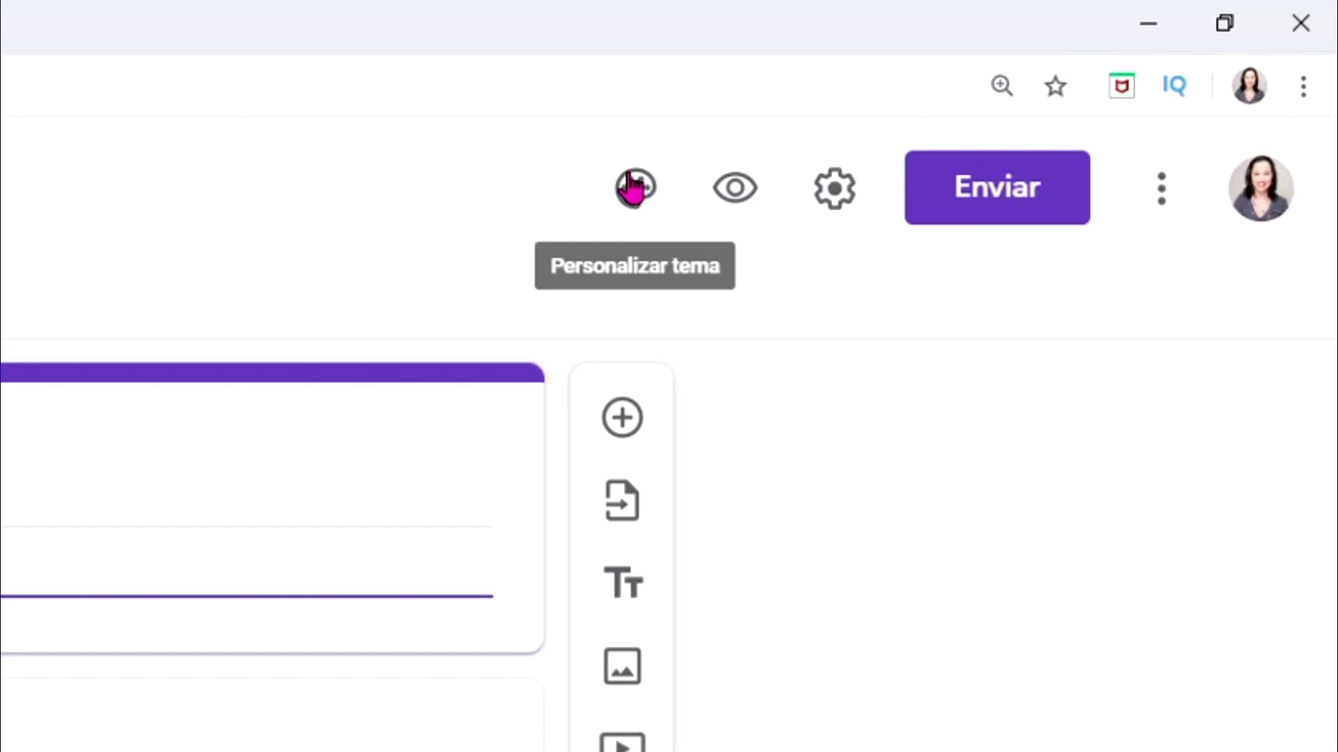
Open the theme options for the 'A Cigarra e a Formiga' form
click(632, 187)
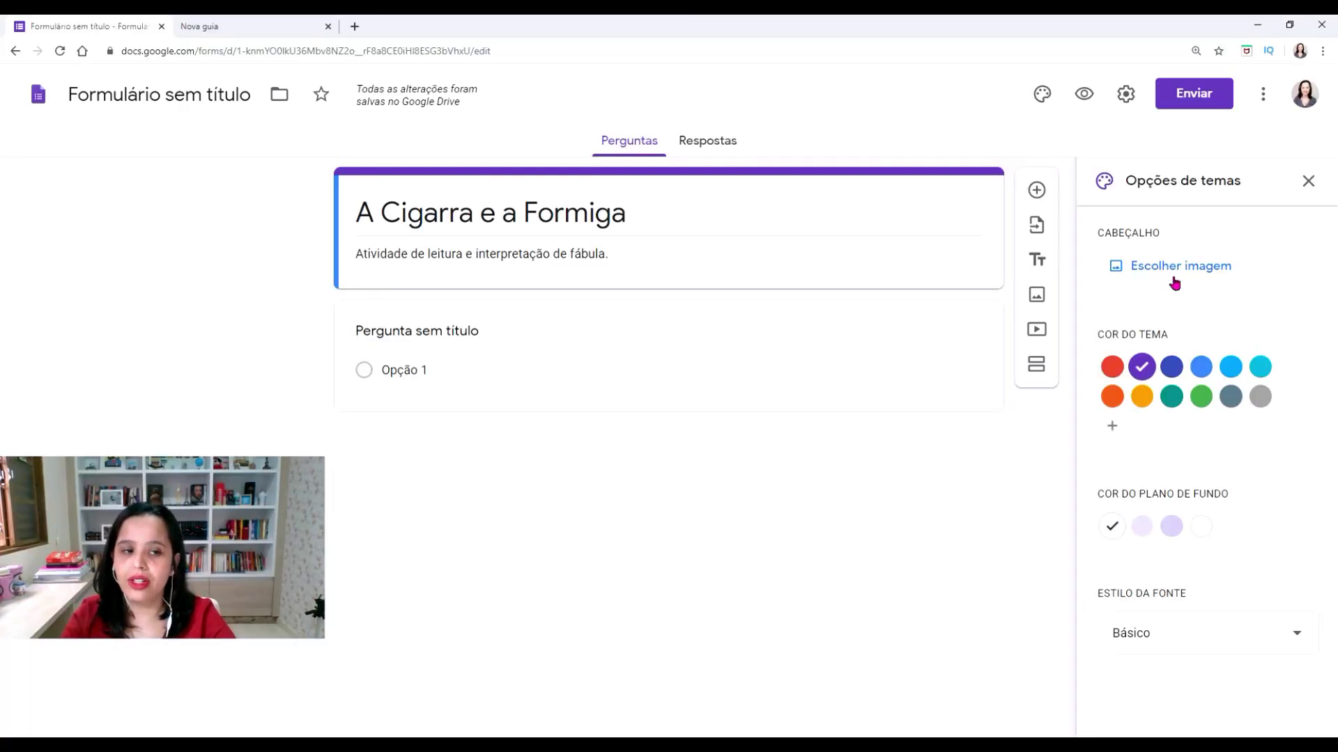
Upload the grasshopper-and-ant illustration, crop it, and set it as the form header
click(1175, 276)
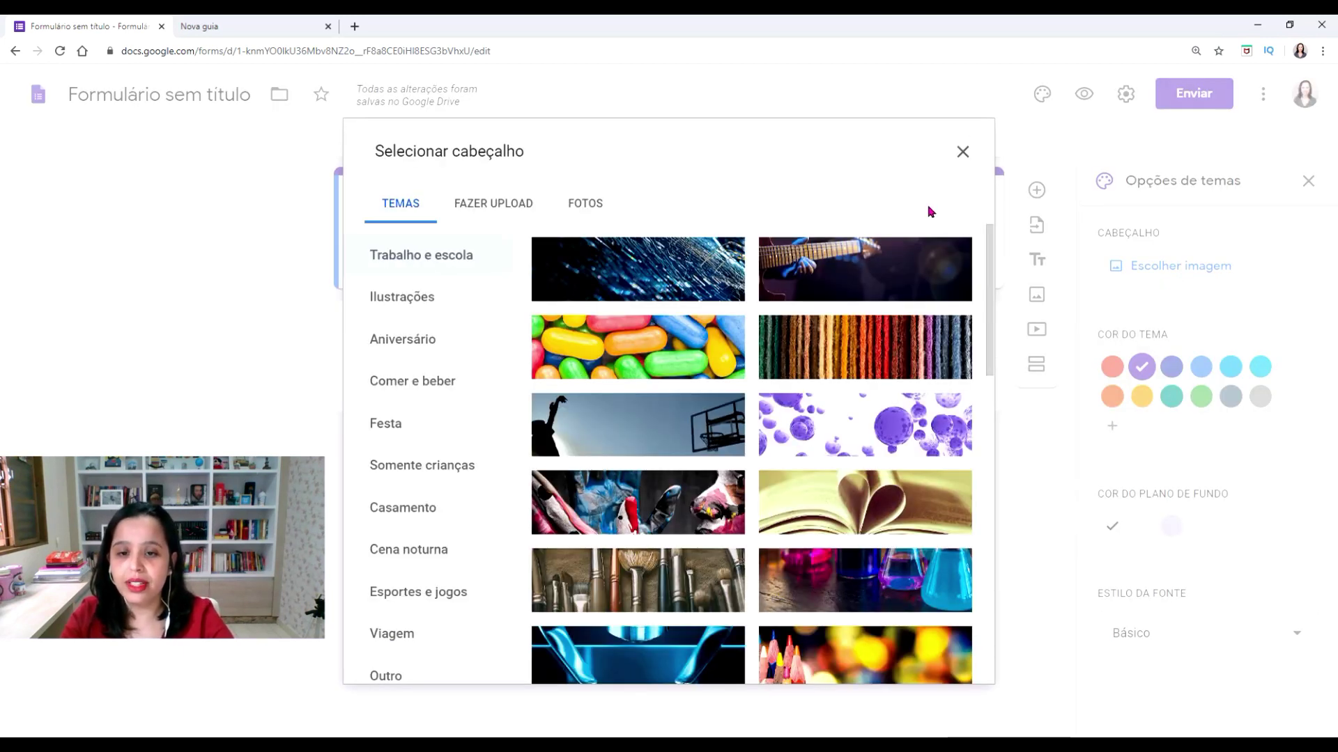
click(487, 215)
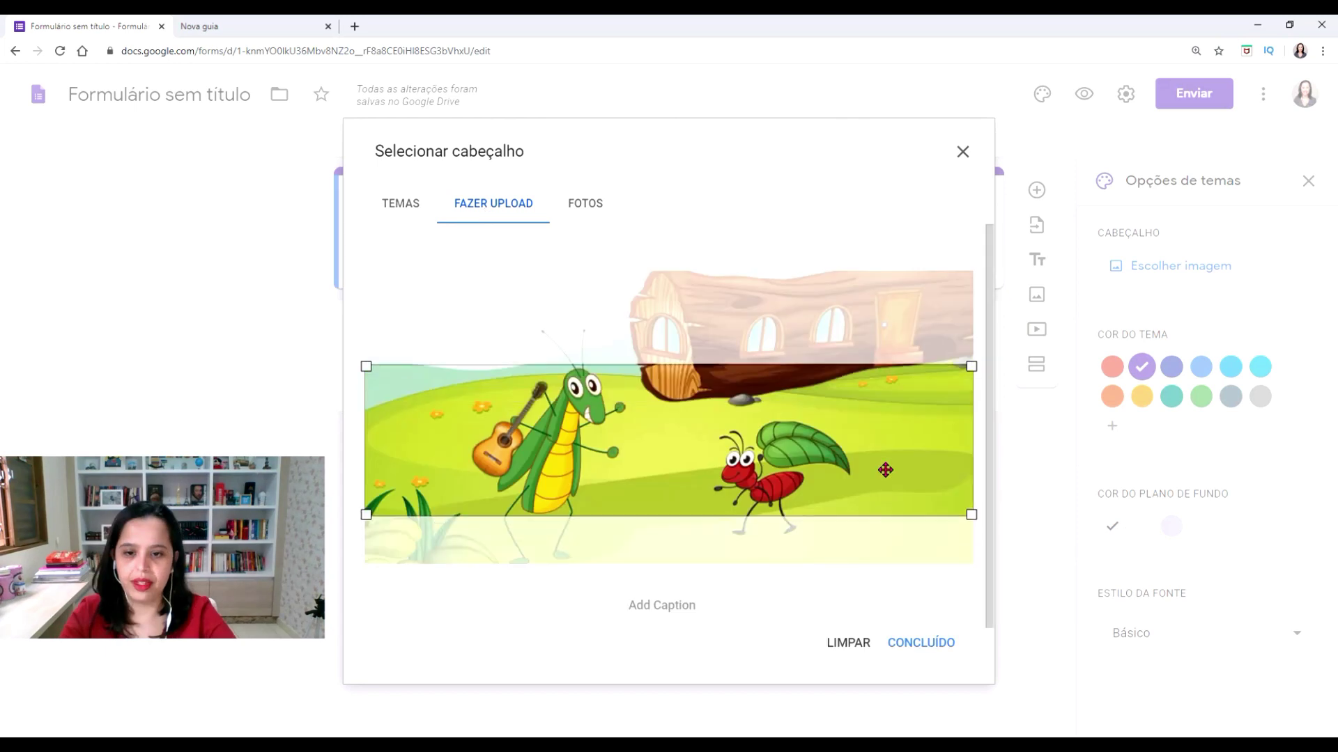
mouse_move(885, 469)
mouse_down()
mouse_move(881, 457)
mouse_move(876, 467)
mouse_up()
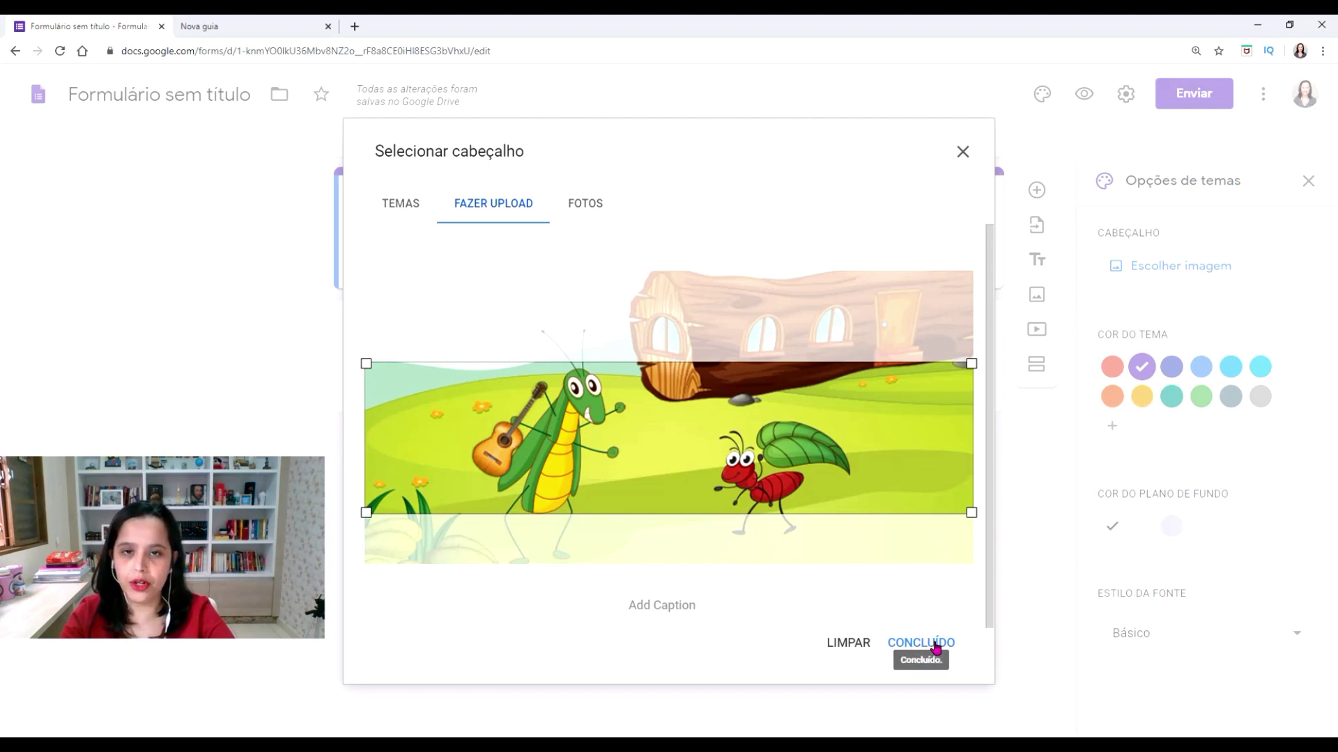
click(936, 648)
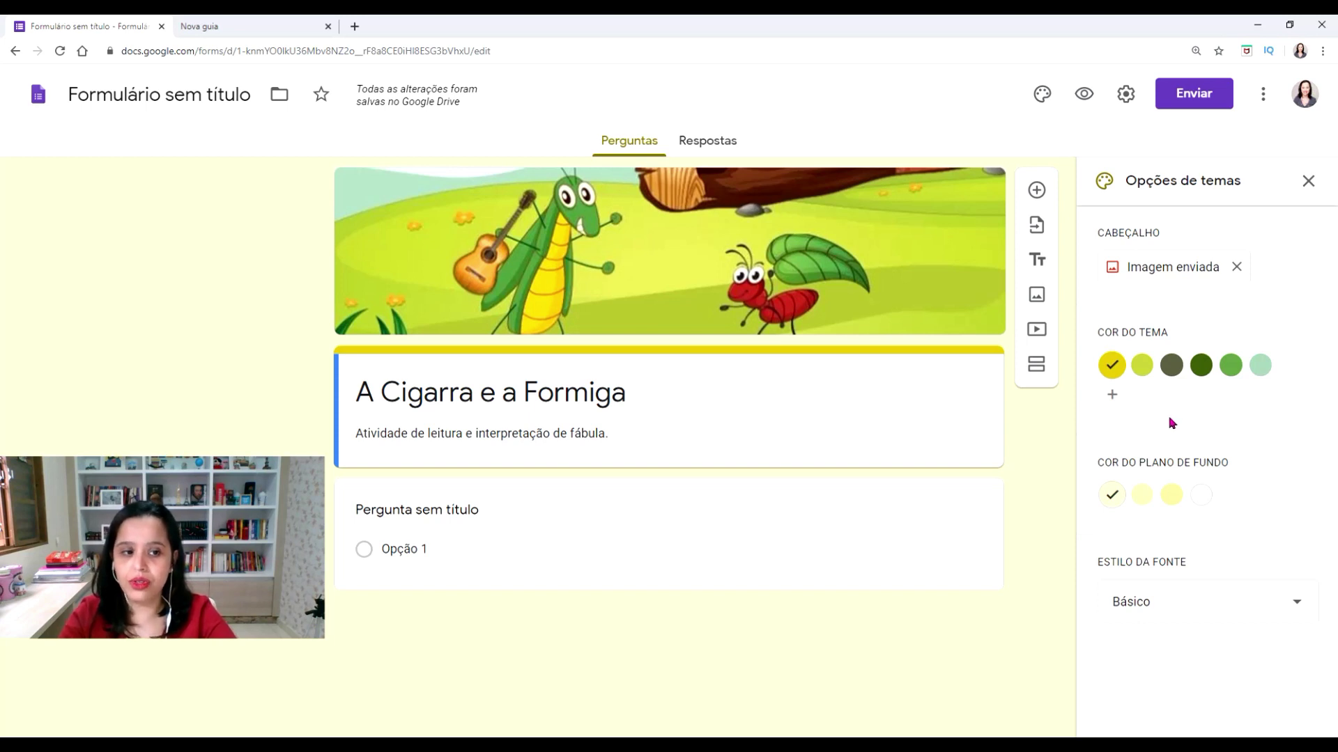
Apply a green theme colour, the palest background tint and the Divertido font
click(1142, 365)
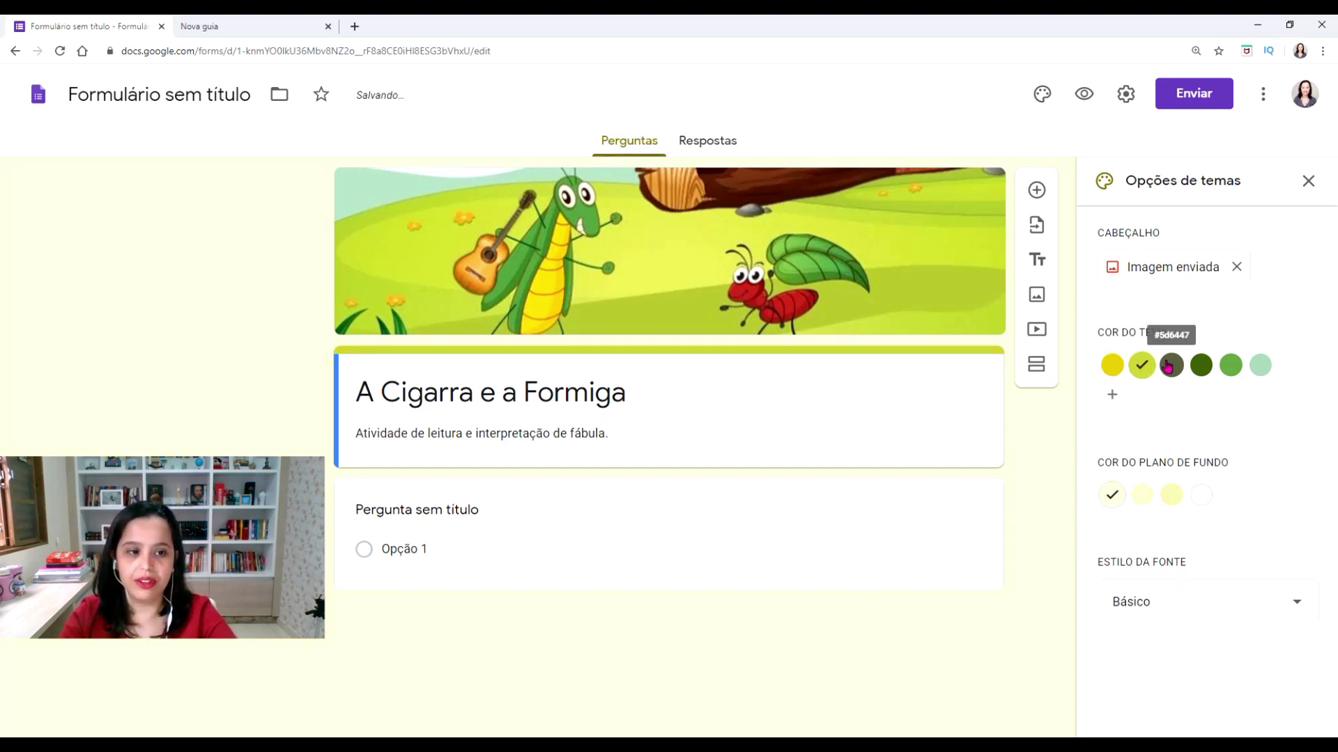
click(1171, 365)
click(1201, 365)
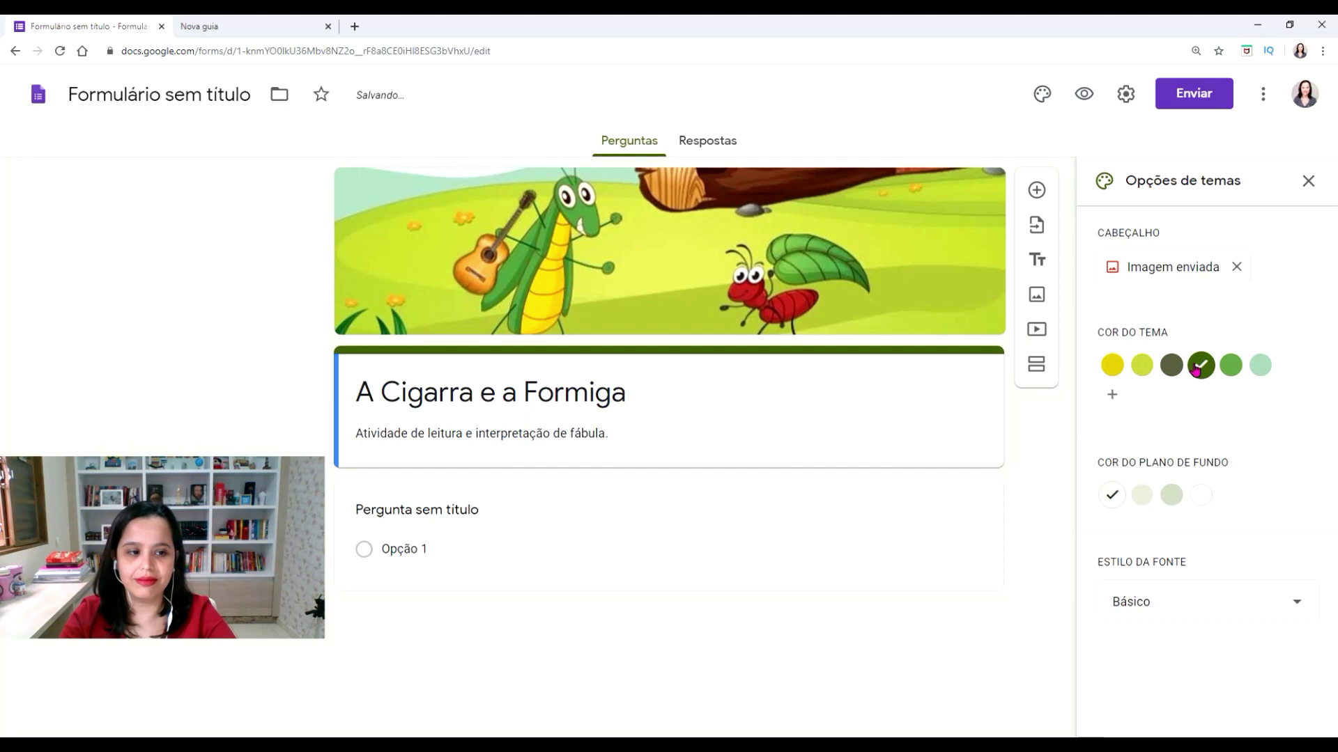
click(1230, 366)
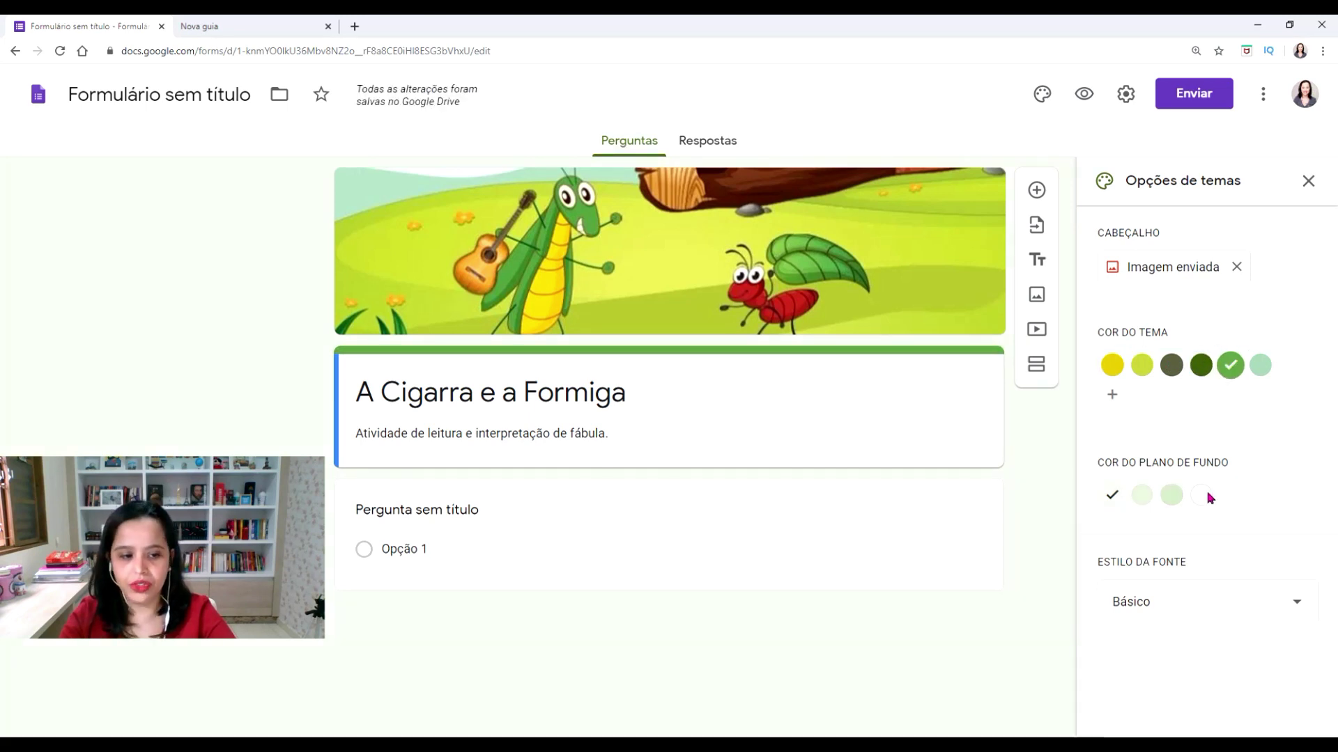
click(1173, 498)
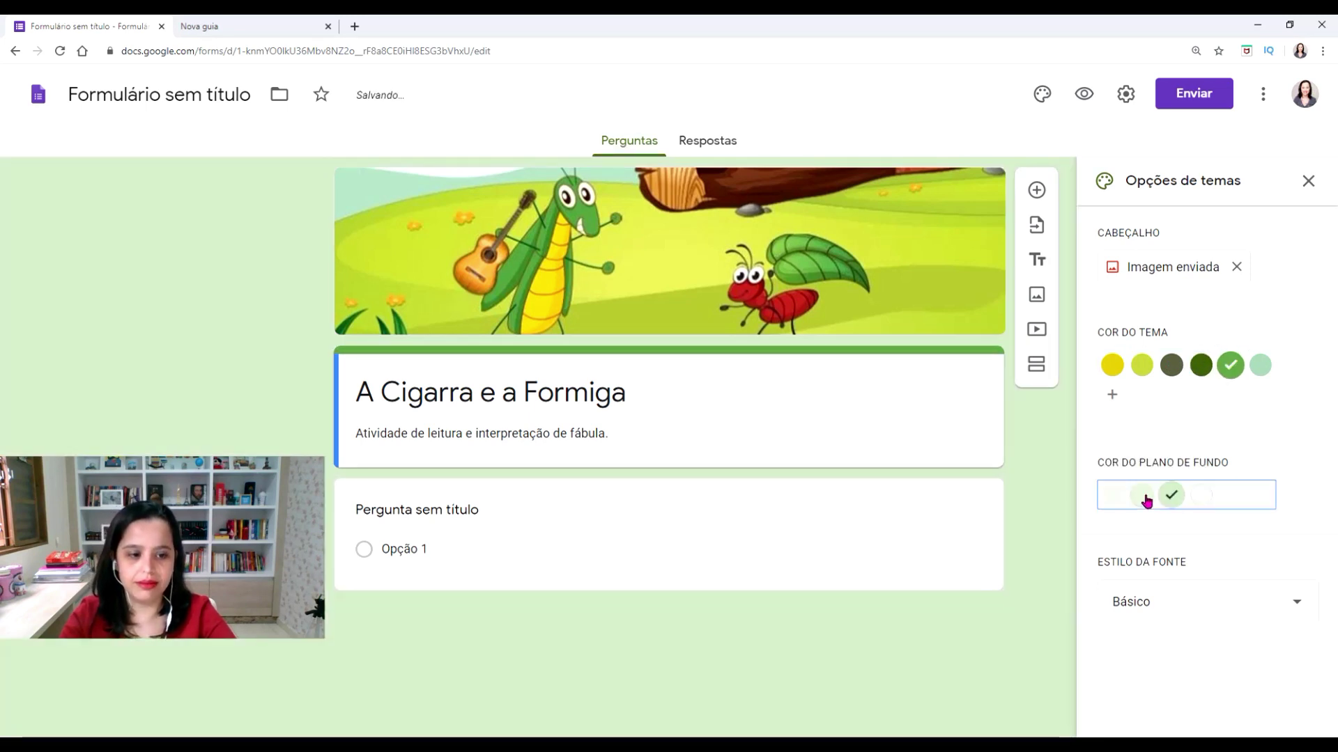
click(1142, 496)
click(1116, 498)
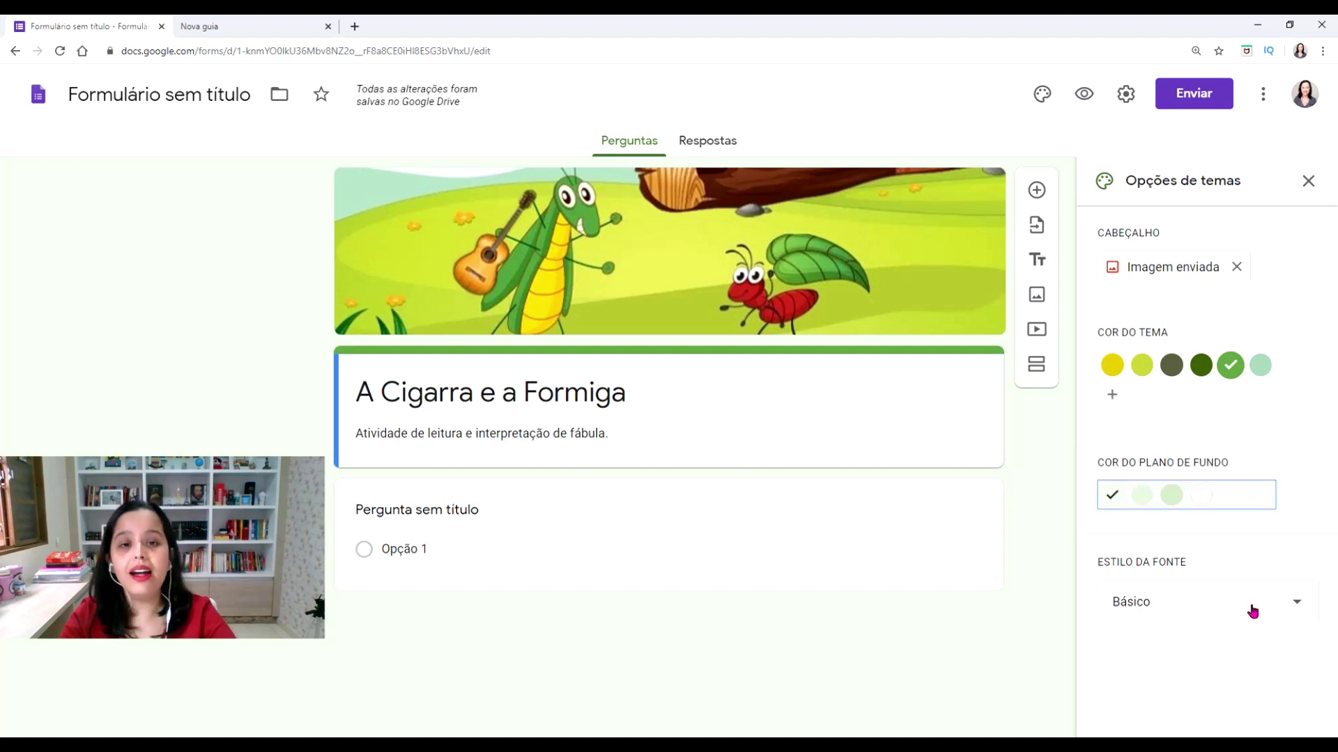
click(1215, 605)
click(1134, 703)
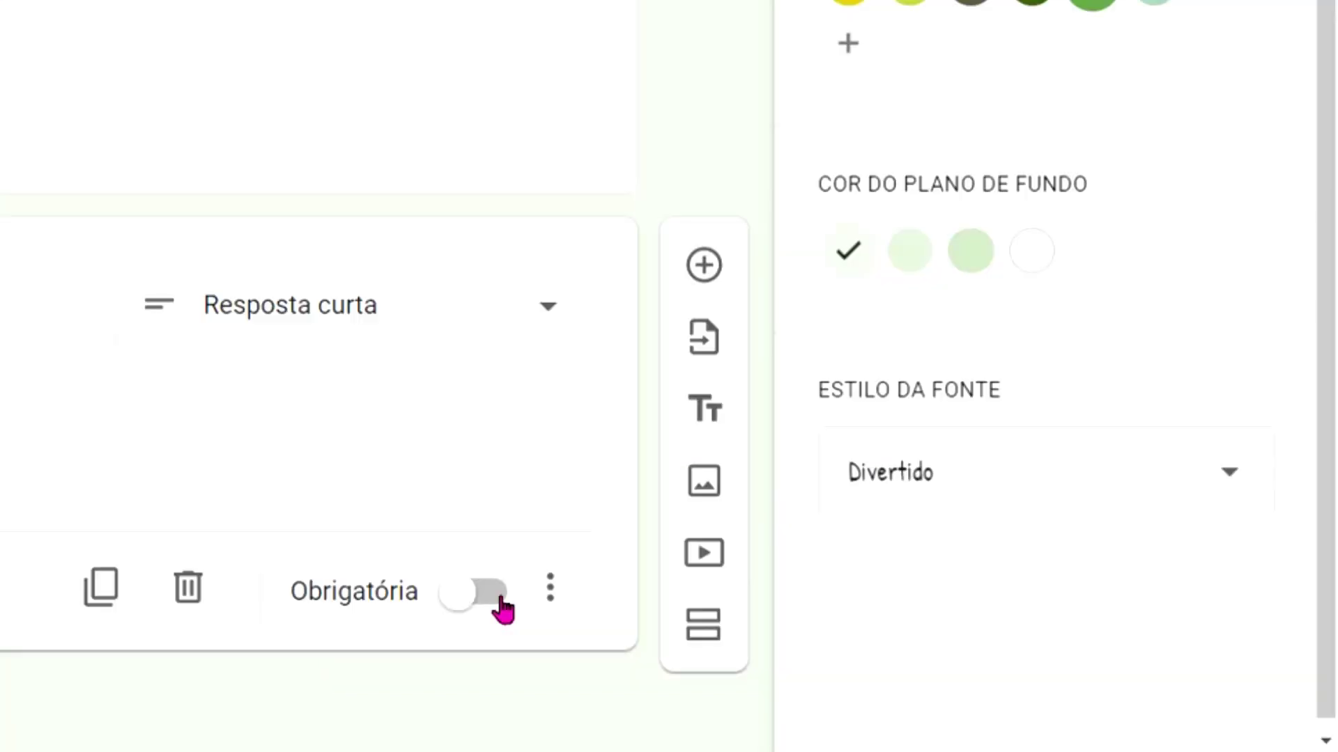
Mark the 'Nome completo' question as required and bring up the video picker
click(930, 665)
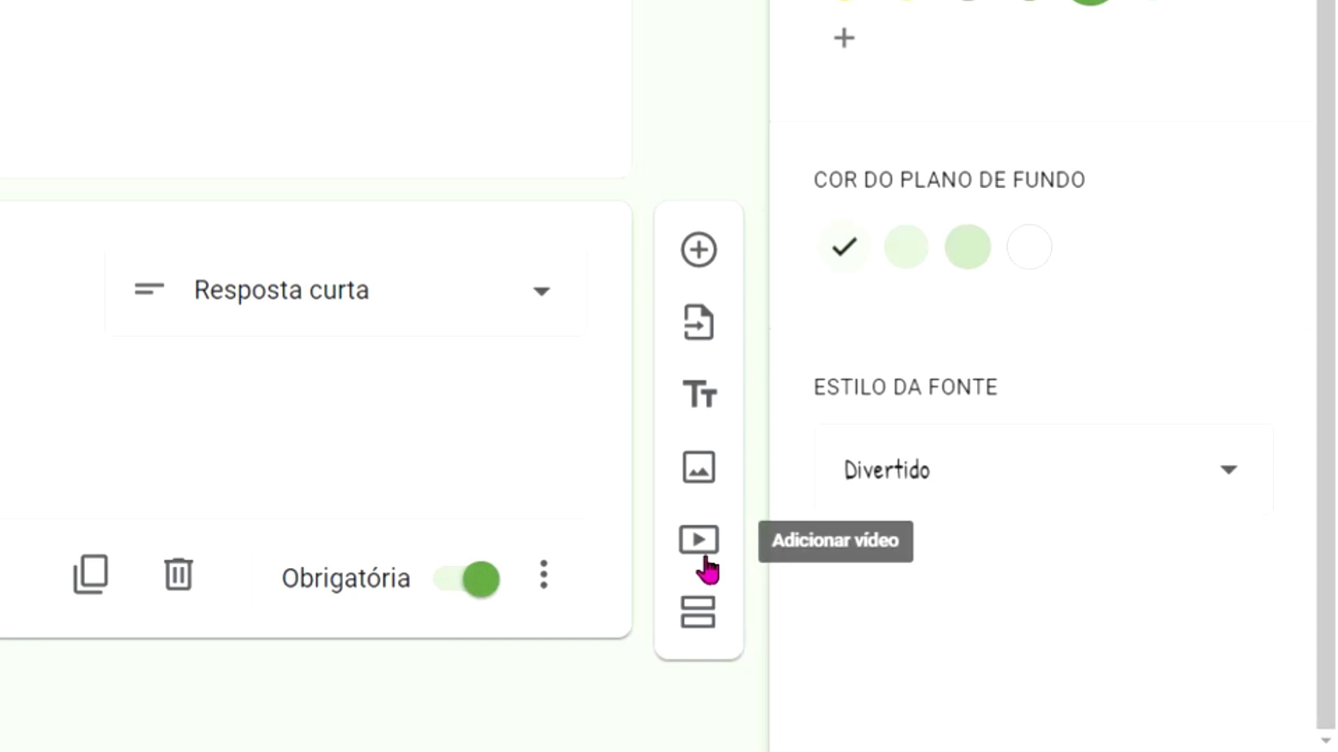
click(703, 559)
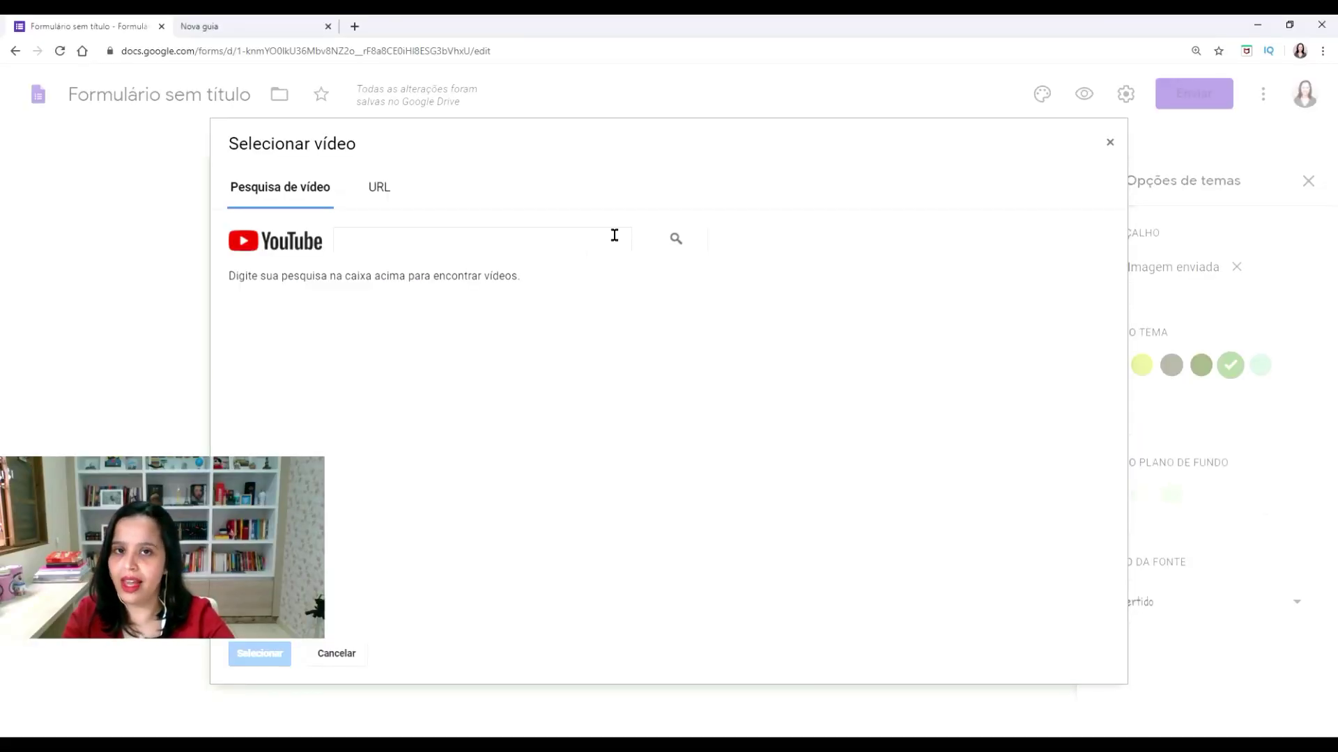
Embed the first 'A Cigarra e a Formiga' YouTube result, titled 'Assista ao vídeo!'
click(377, 204)
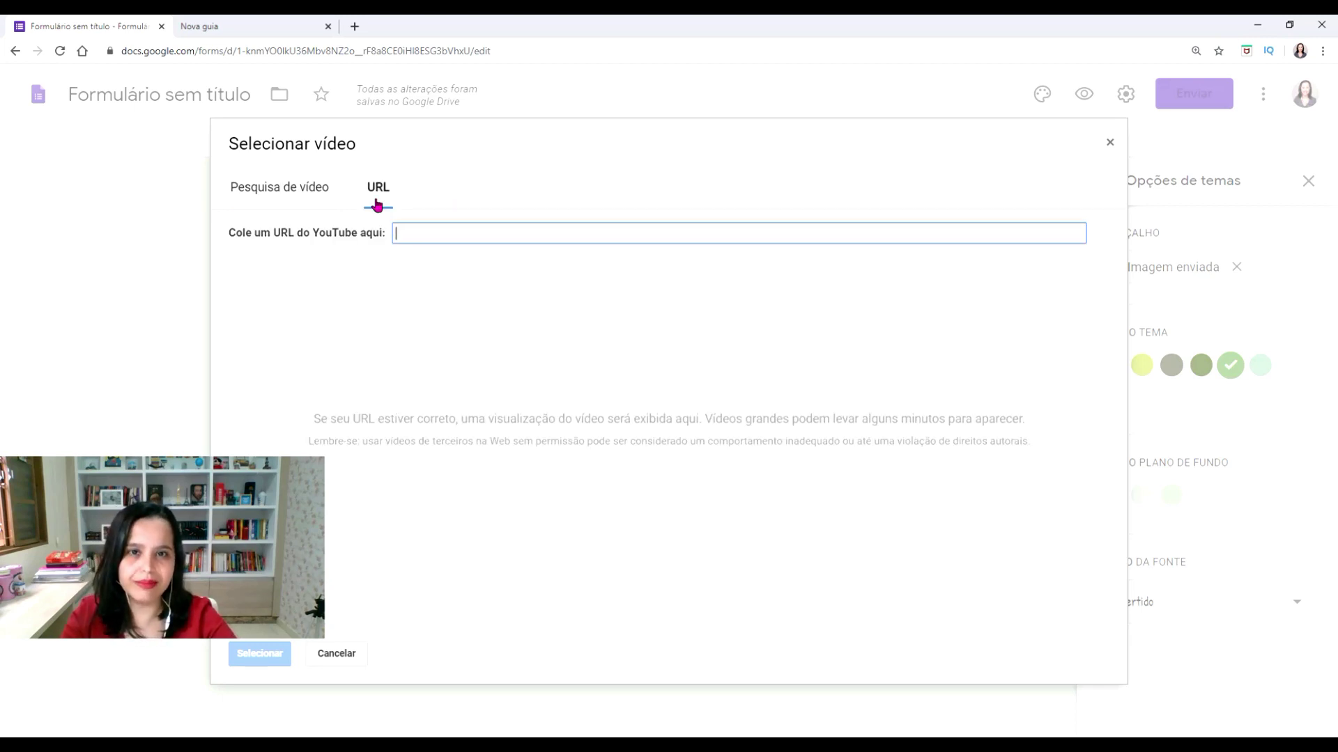
click(280, 187)
click(1066, 316)
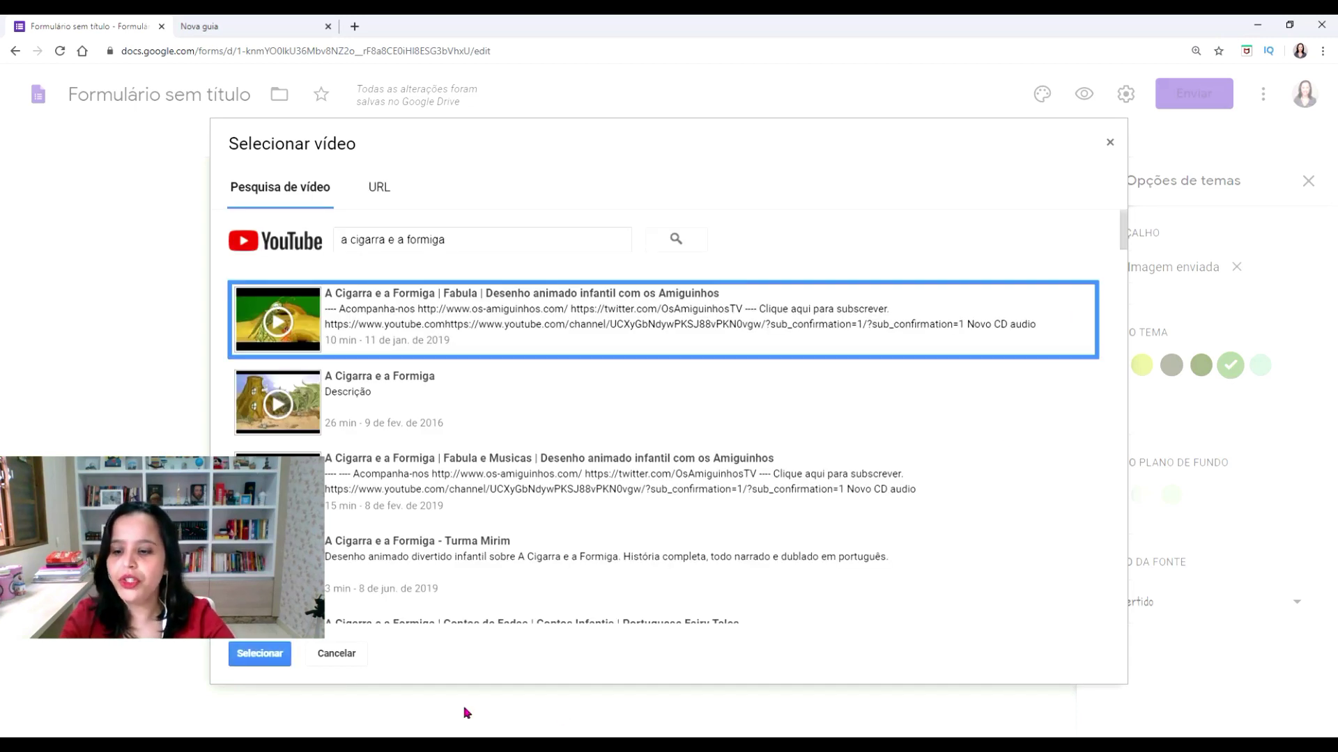
click(259, 655)
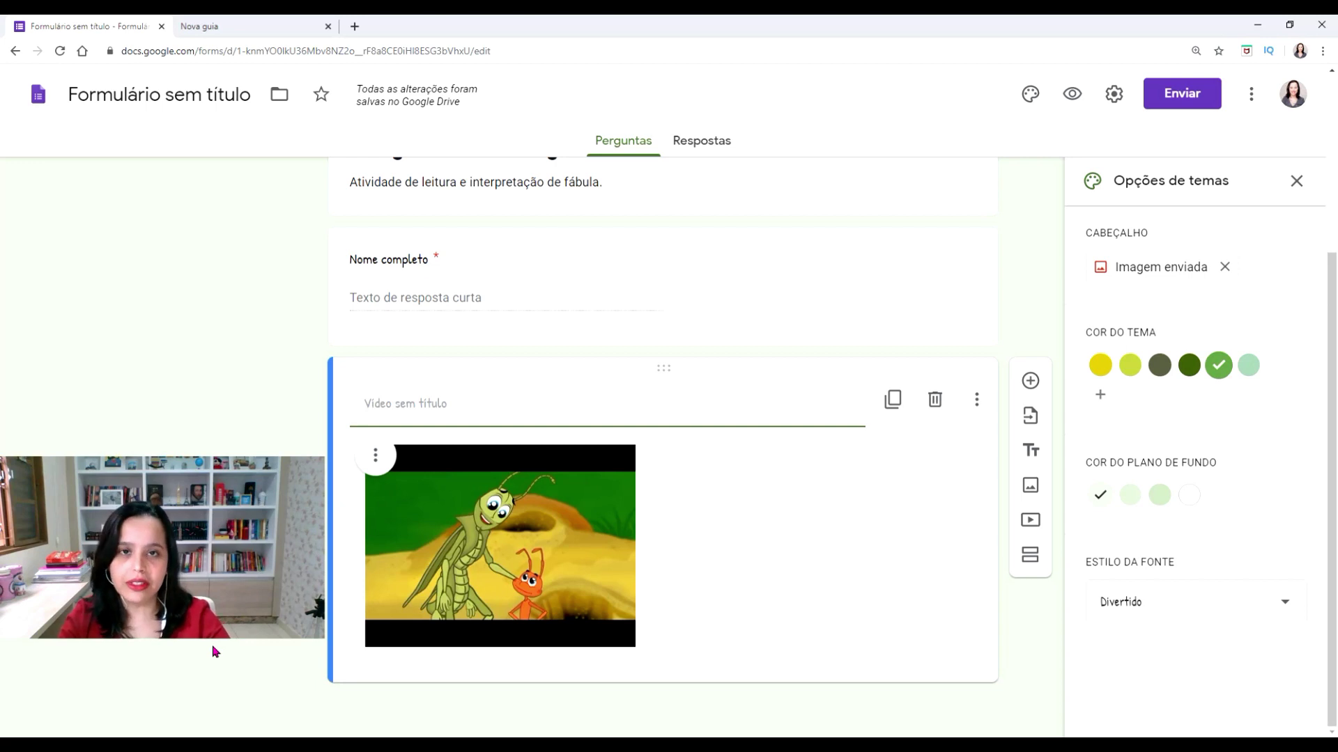
text(Assista ao vídeo!)
click(1021, 216)
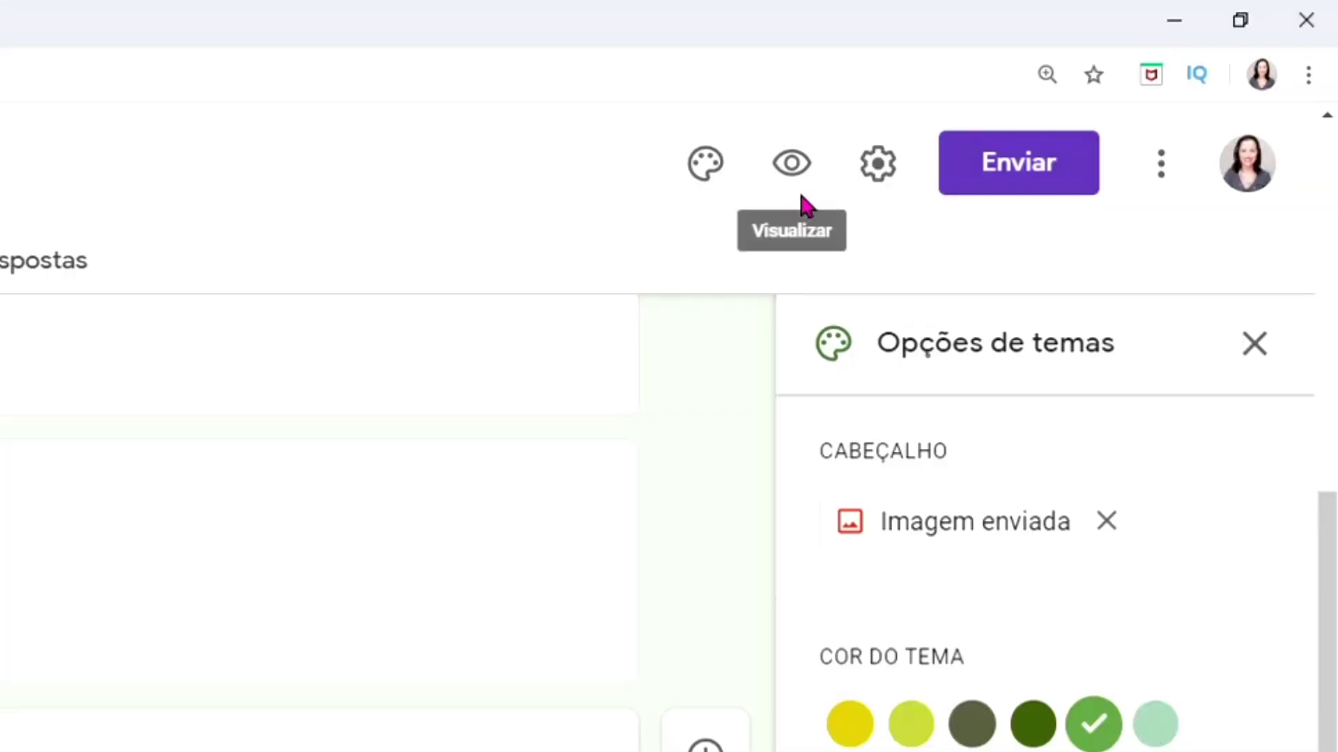
click(791, 158)
scroll(882, 493, down, 3)
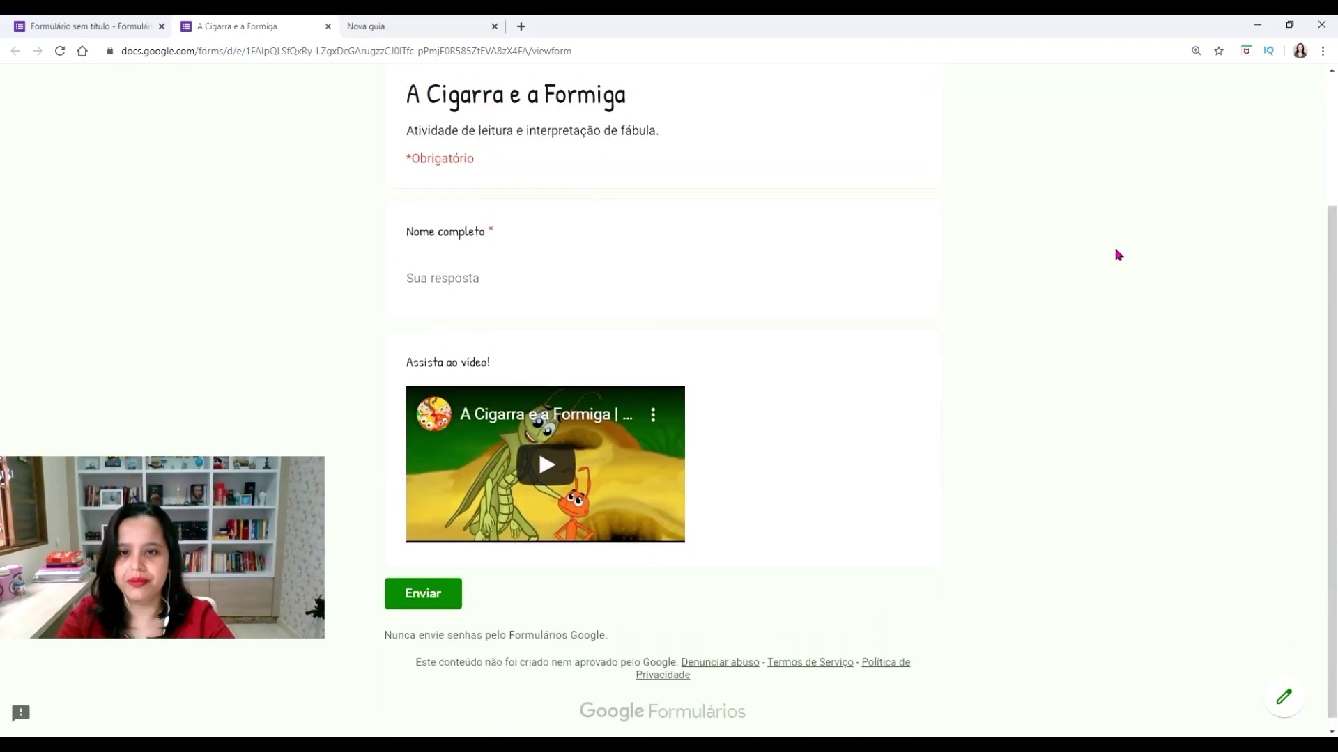
scroll(883, 492, up, 3)
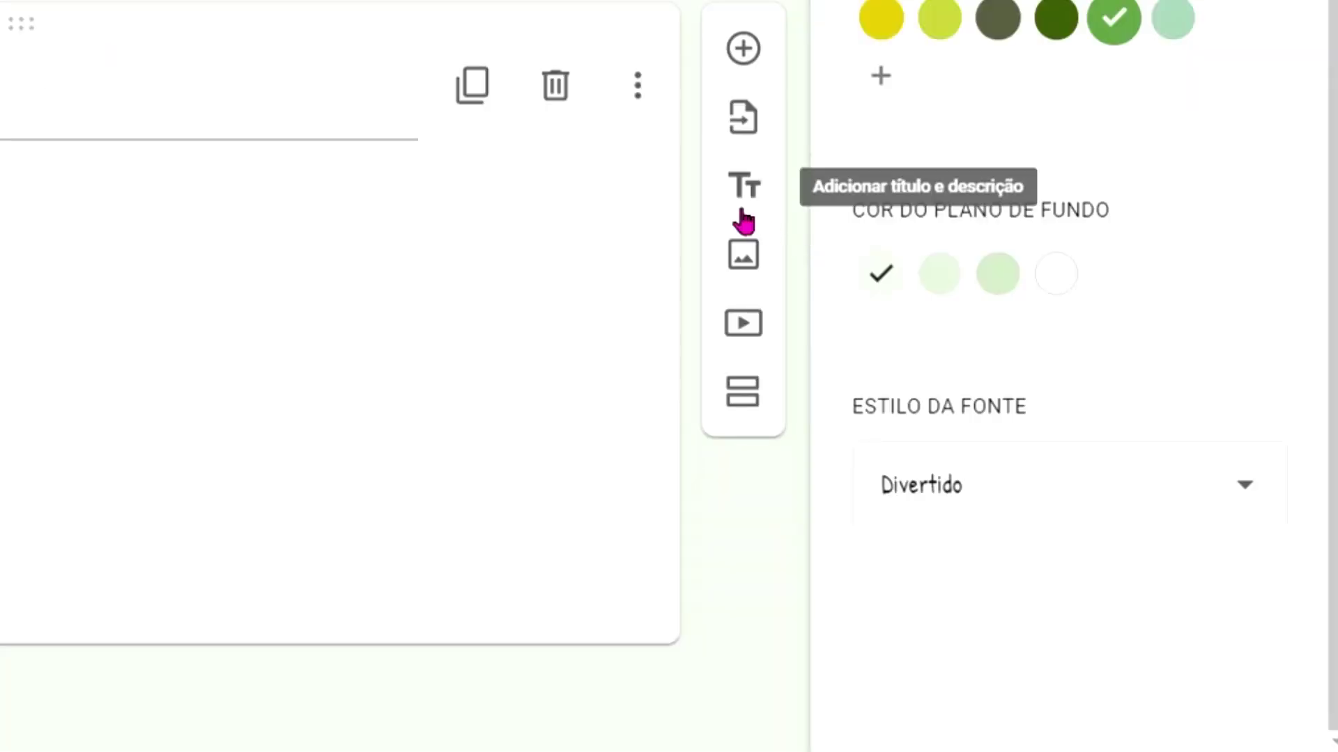
Add a title-and-description block and paste the full fable text into its description
click(743, 209)
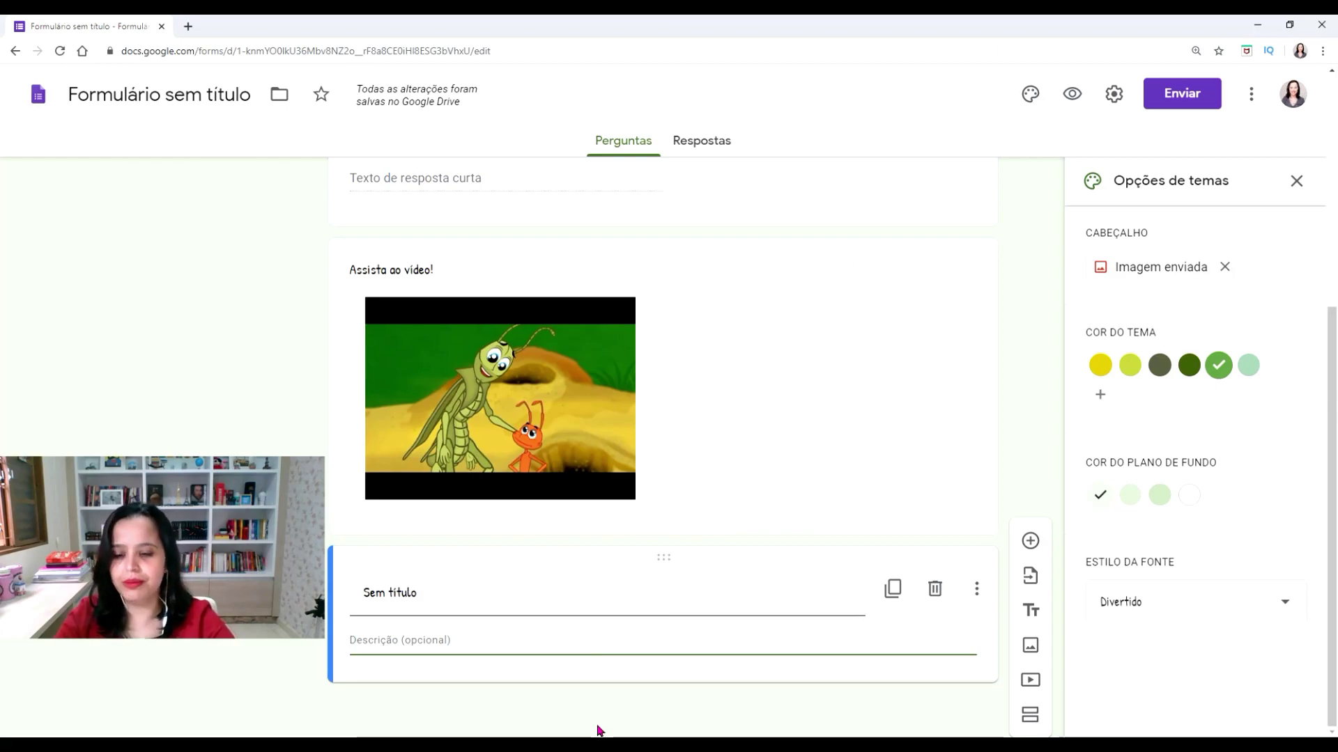
key(ctrl+v)
key(shift+Tab)
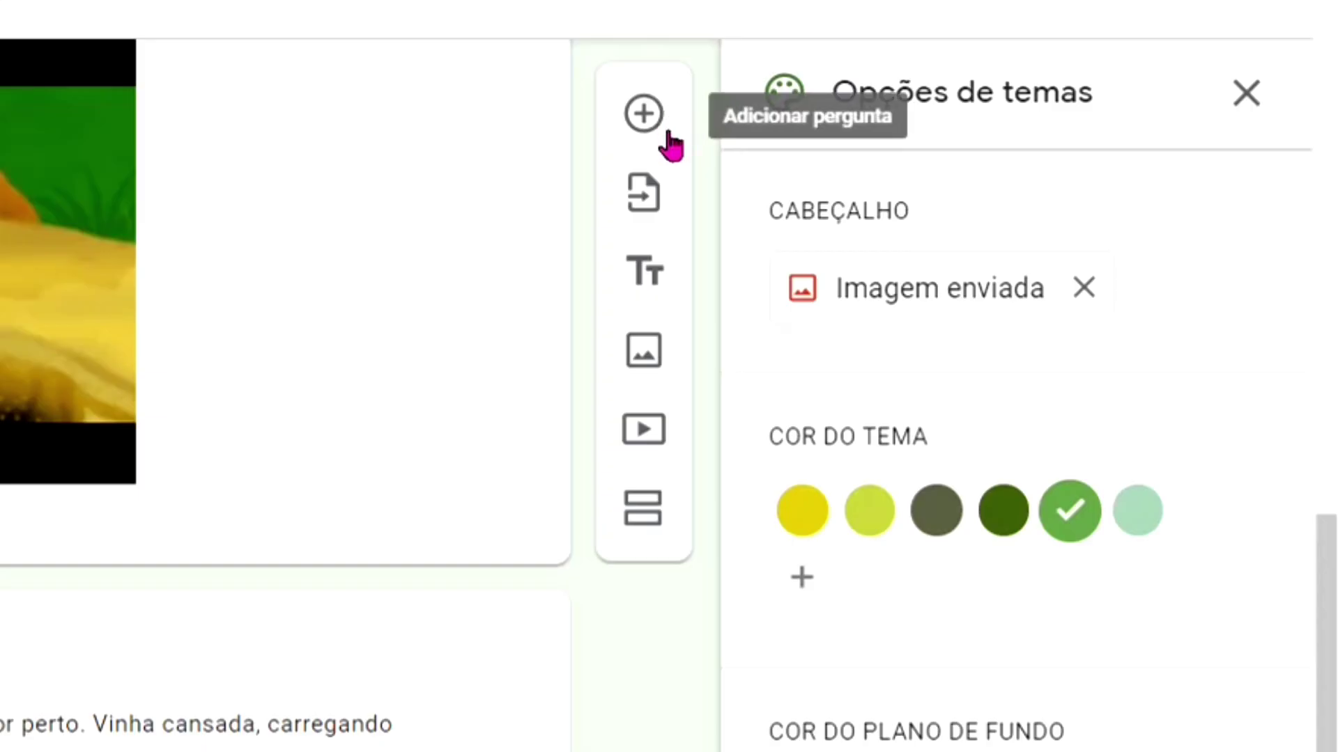
Add required multiple-choice 'O texto acima é:' with uma fábula, um convite, uma receita, um poema
click(671, 145)
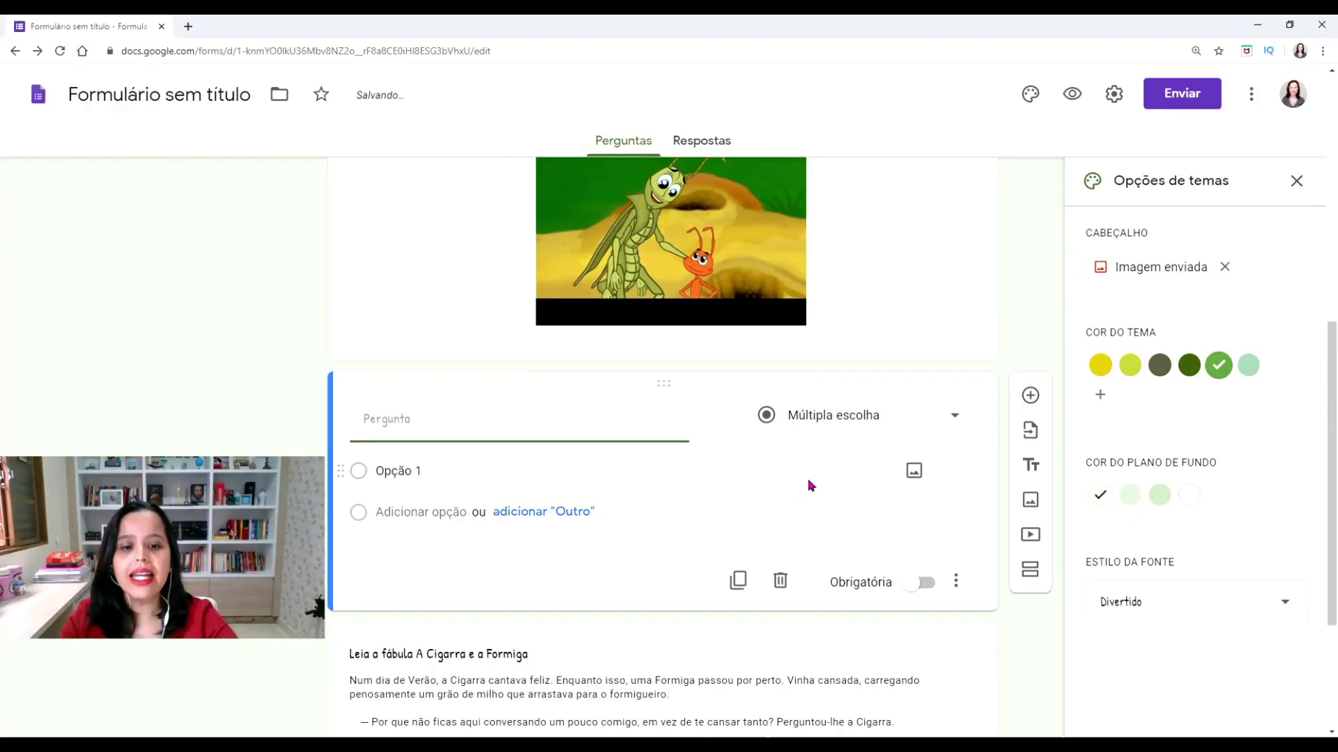
click(842, 418)
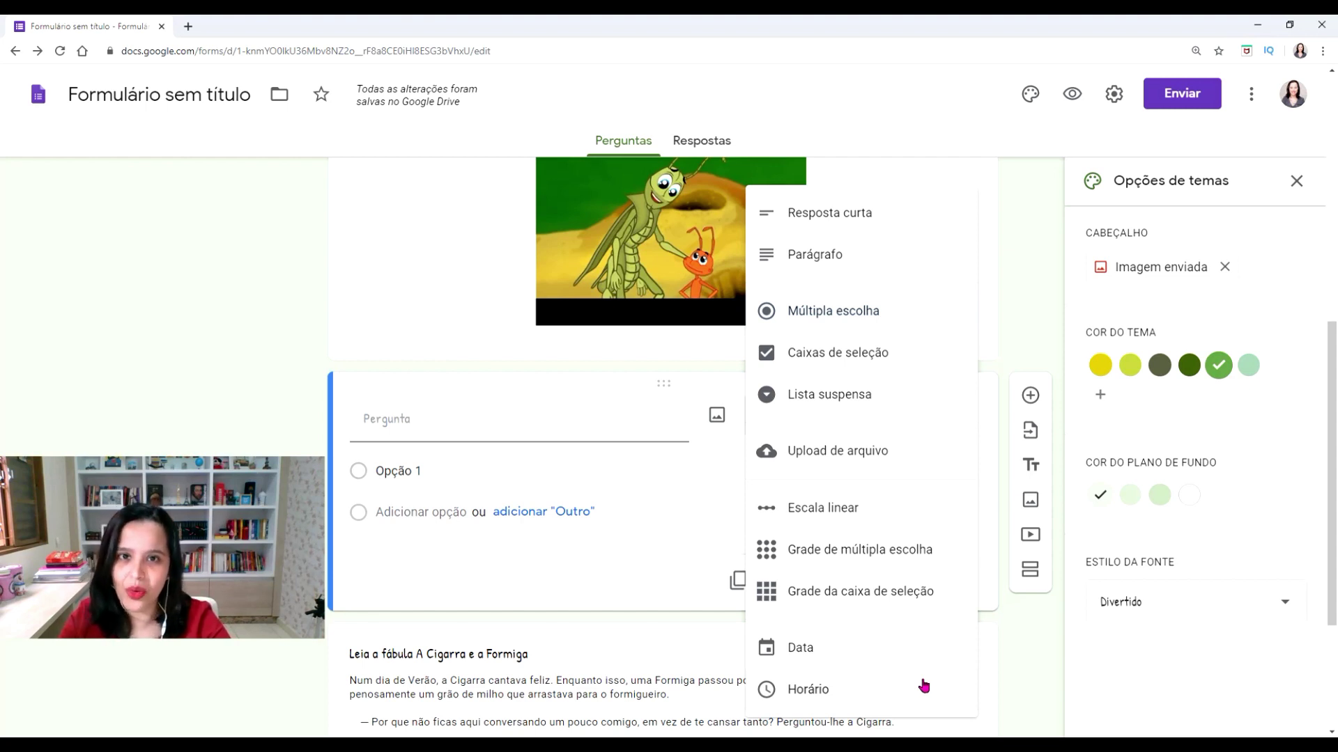
click(924, 310)
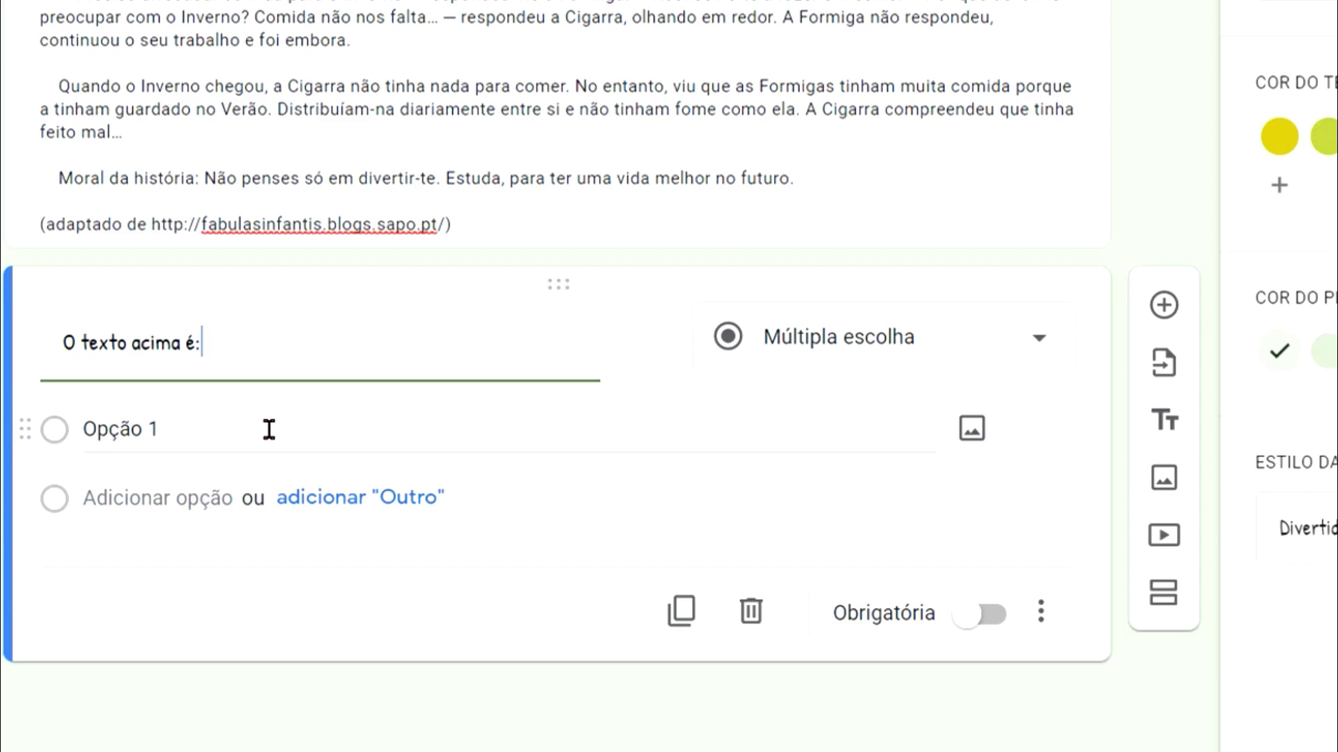
click(268, 429)
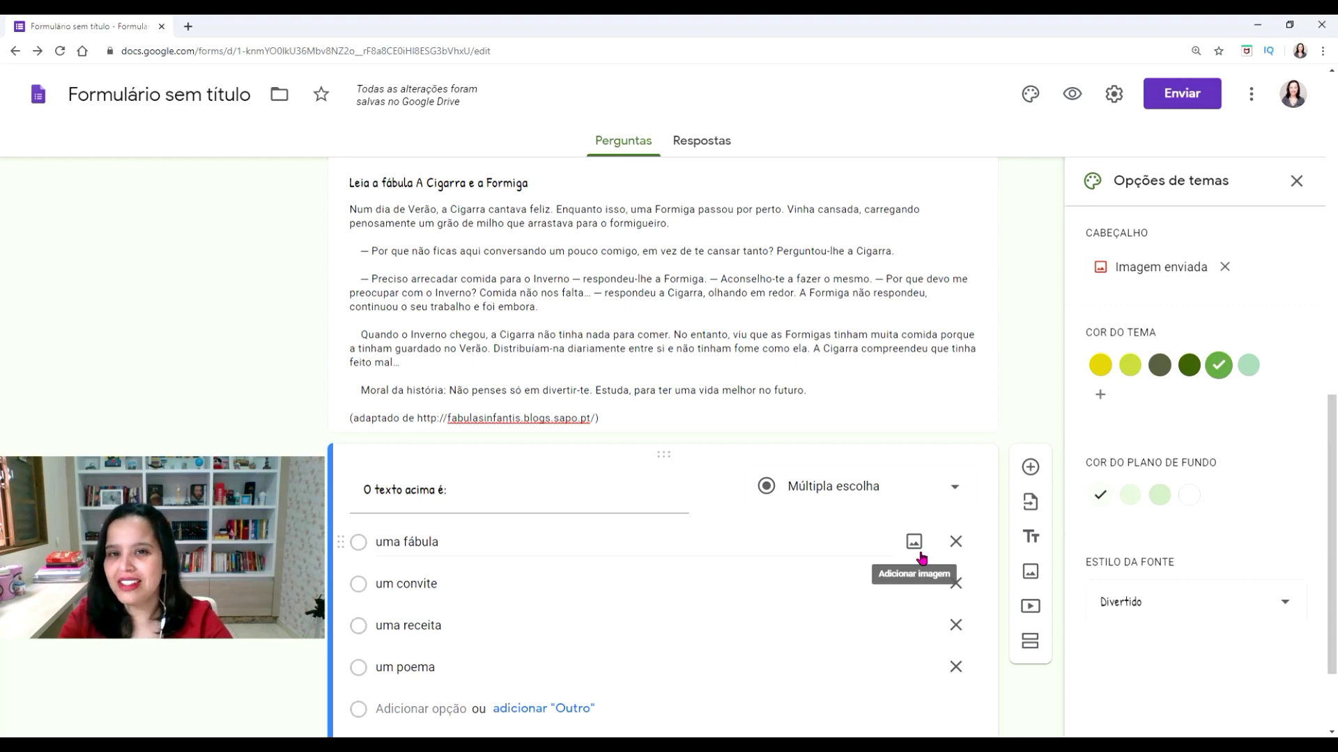
scroll(921, 557, down, 2)
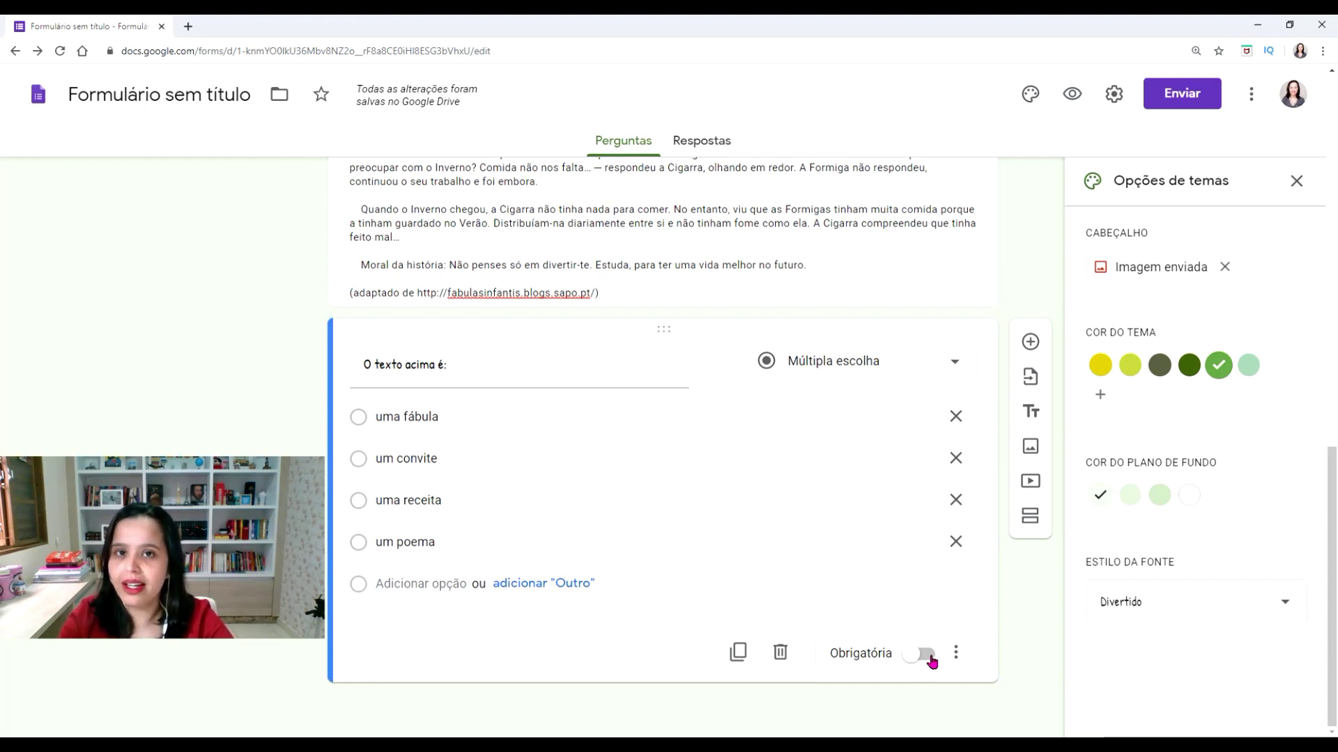
click(927, 654)
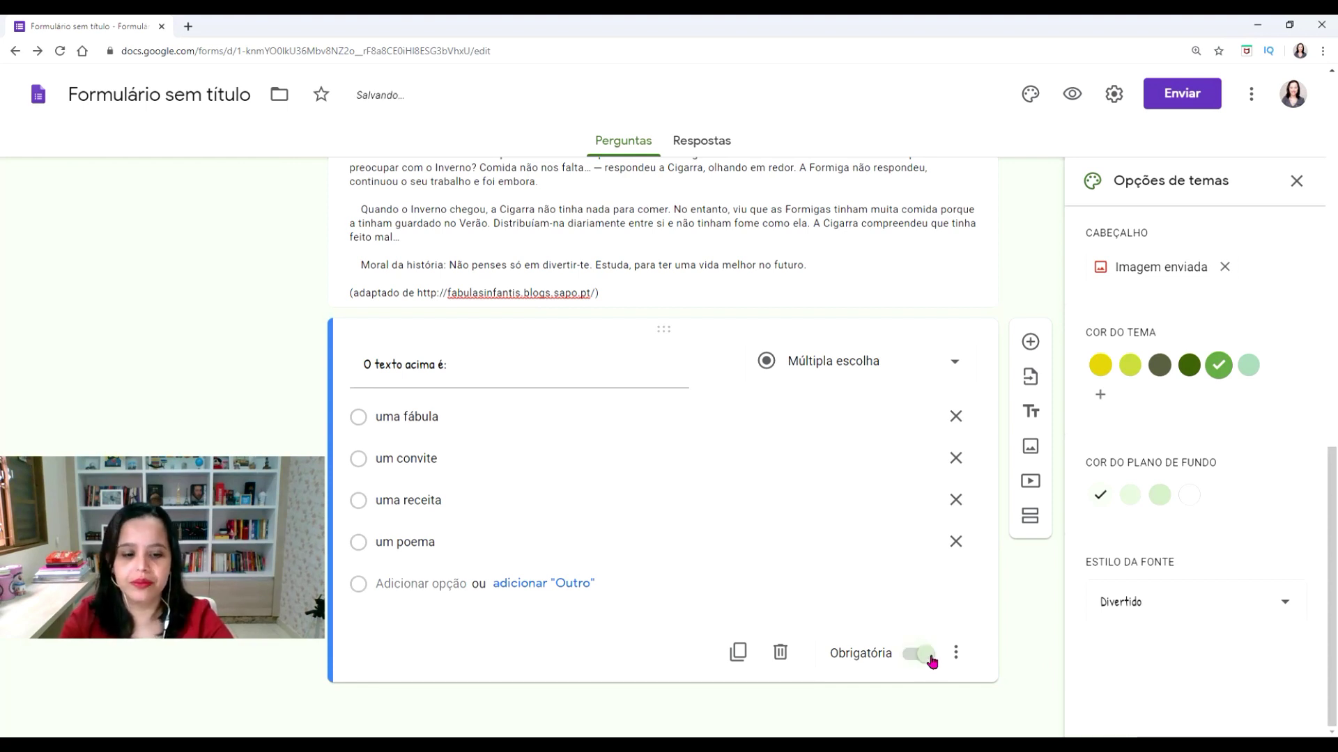
click(1031, 342)
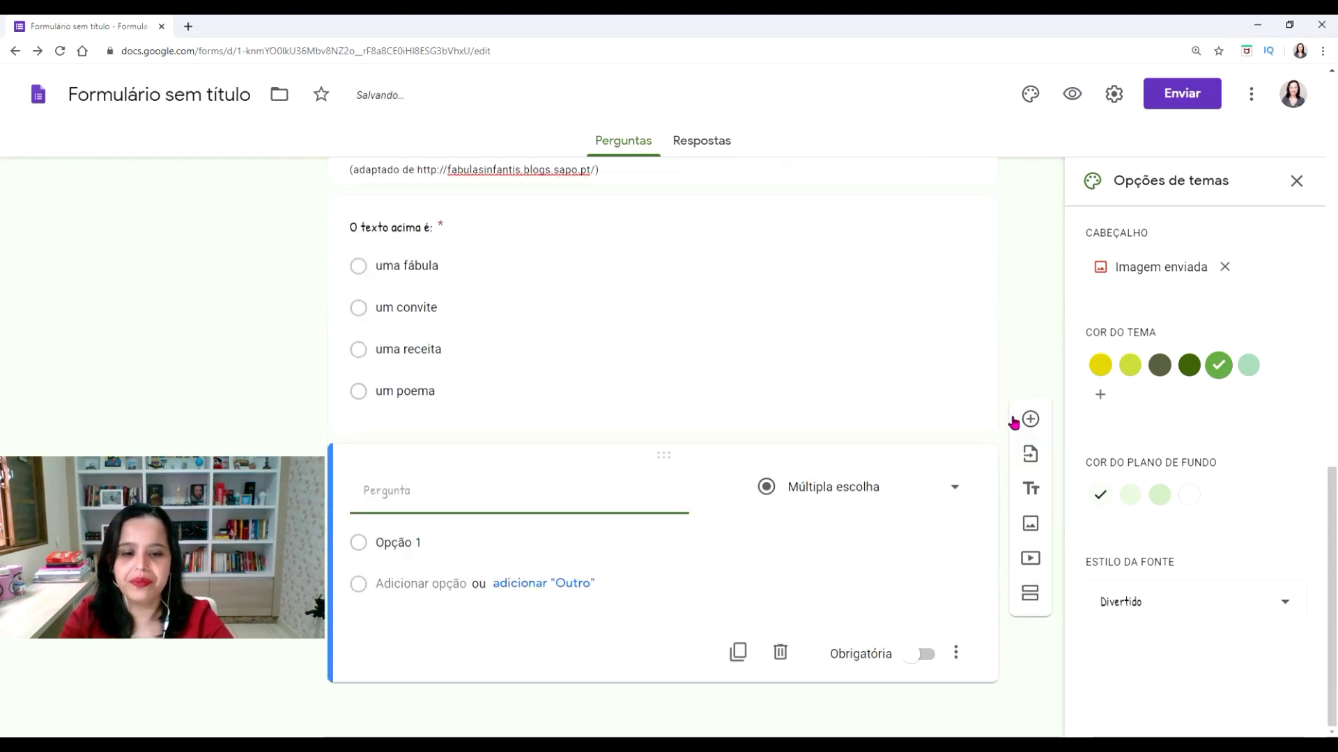
Make the new question a checkbox question 'Marque as características deste gênero literário:' with four options
click(900, 492)
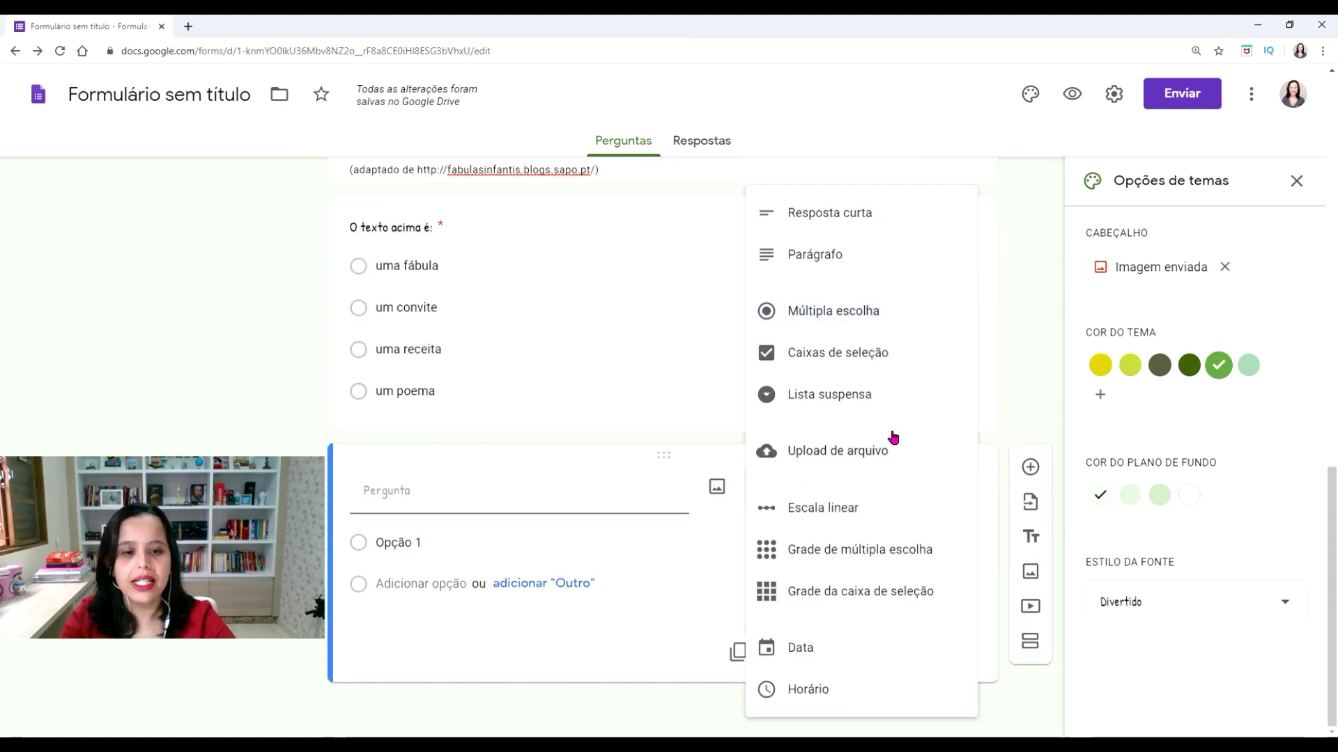
click(917, 366)
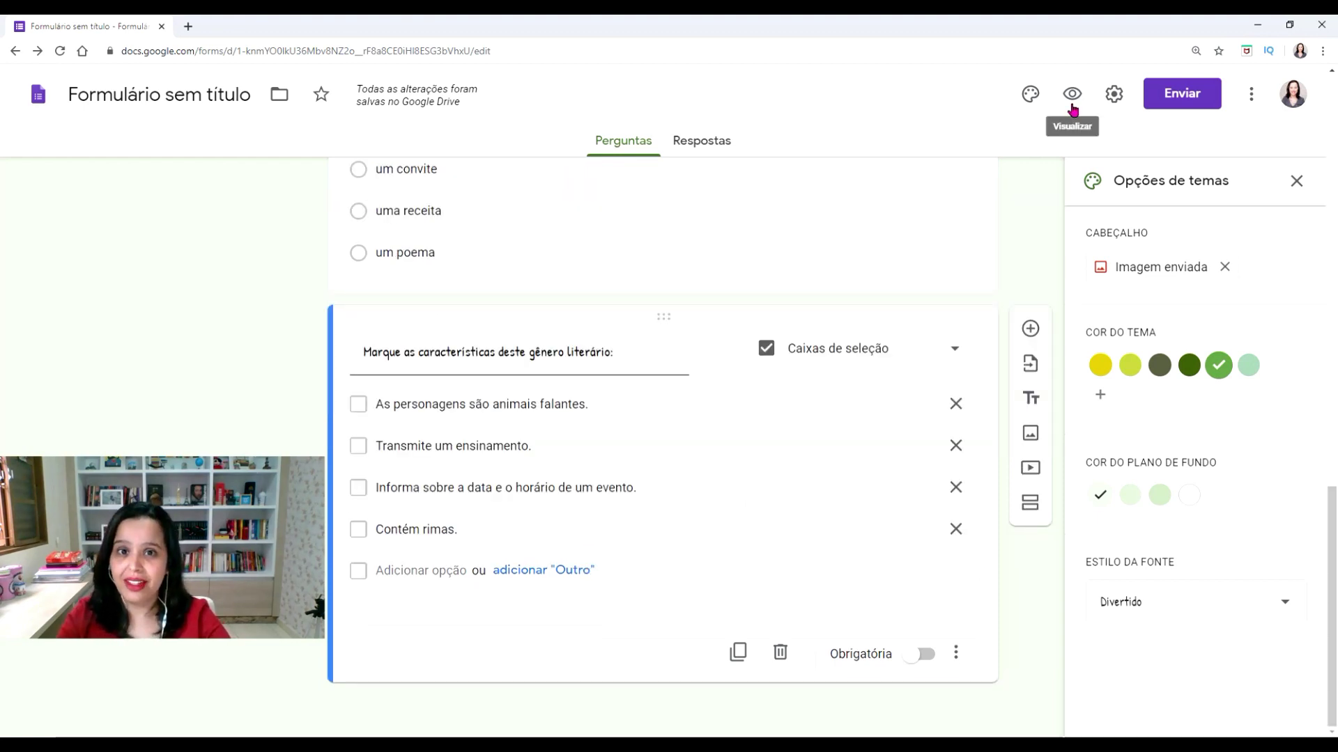
click(1072, 105)
Scroll the respondent preview down to the Enviar button, then close the preview tab
scroll(1188, 354, down, 2)
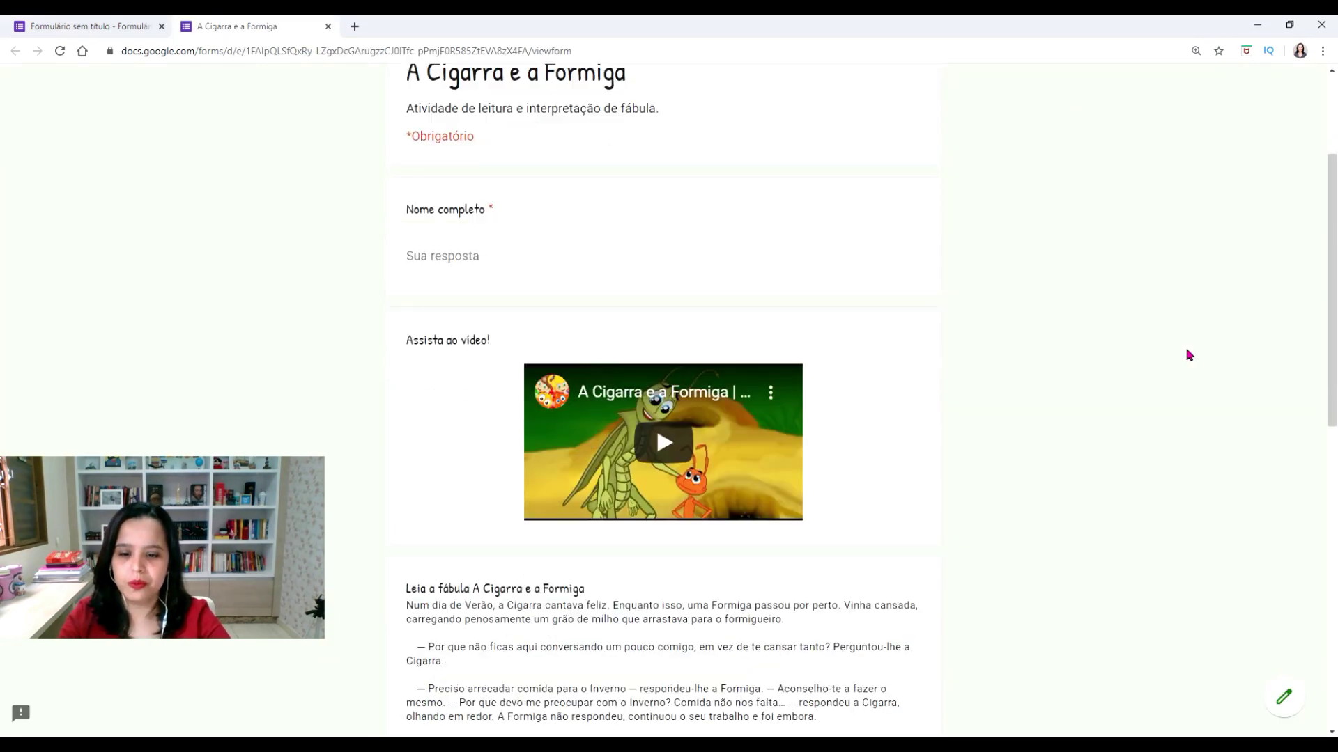
scroll(1188, 355, down, 8)
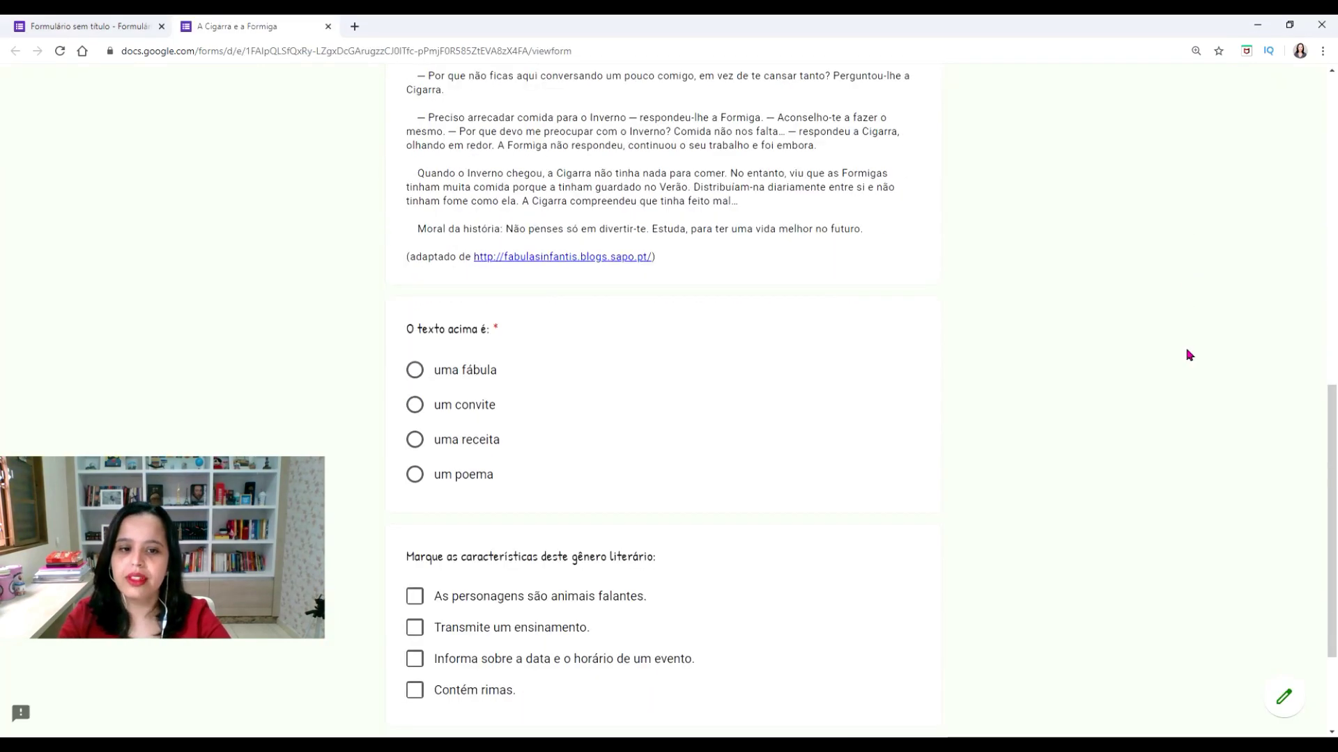
scroll(1189, 355, down, 2)
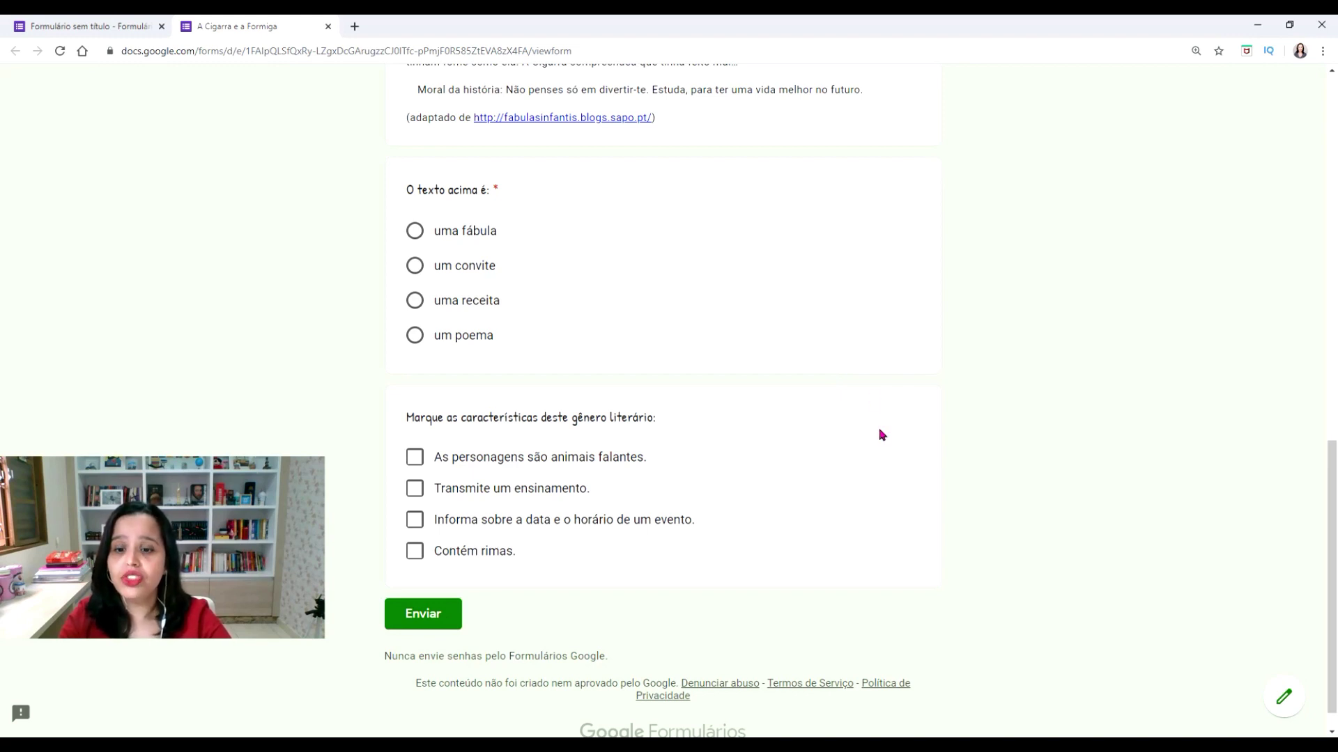
key(ctrl+w)
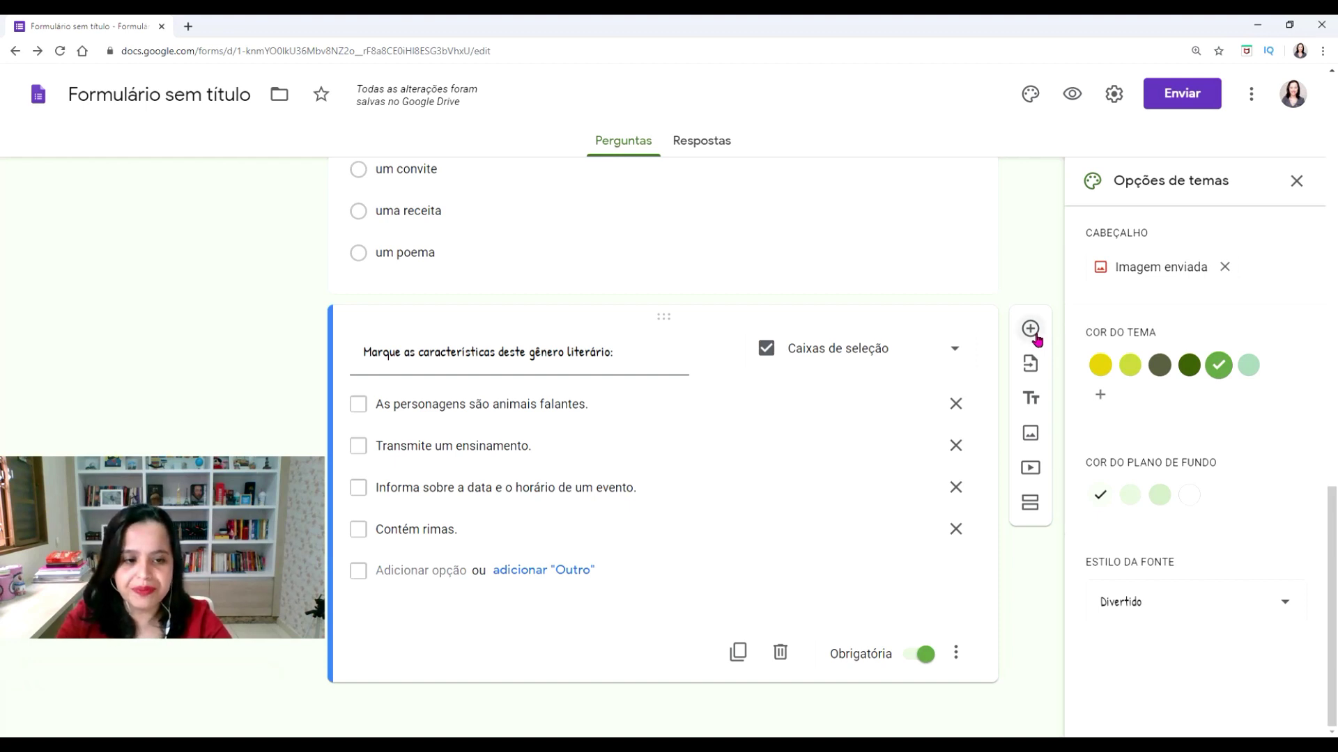
Create a Grade da caixa de seleção question with rows Cigarra and Formiga, columns Feliz, Cansada, Trabalhadora, Cantora
click(1030, 328)
click(861, 490)
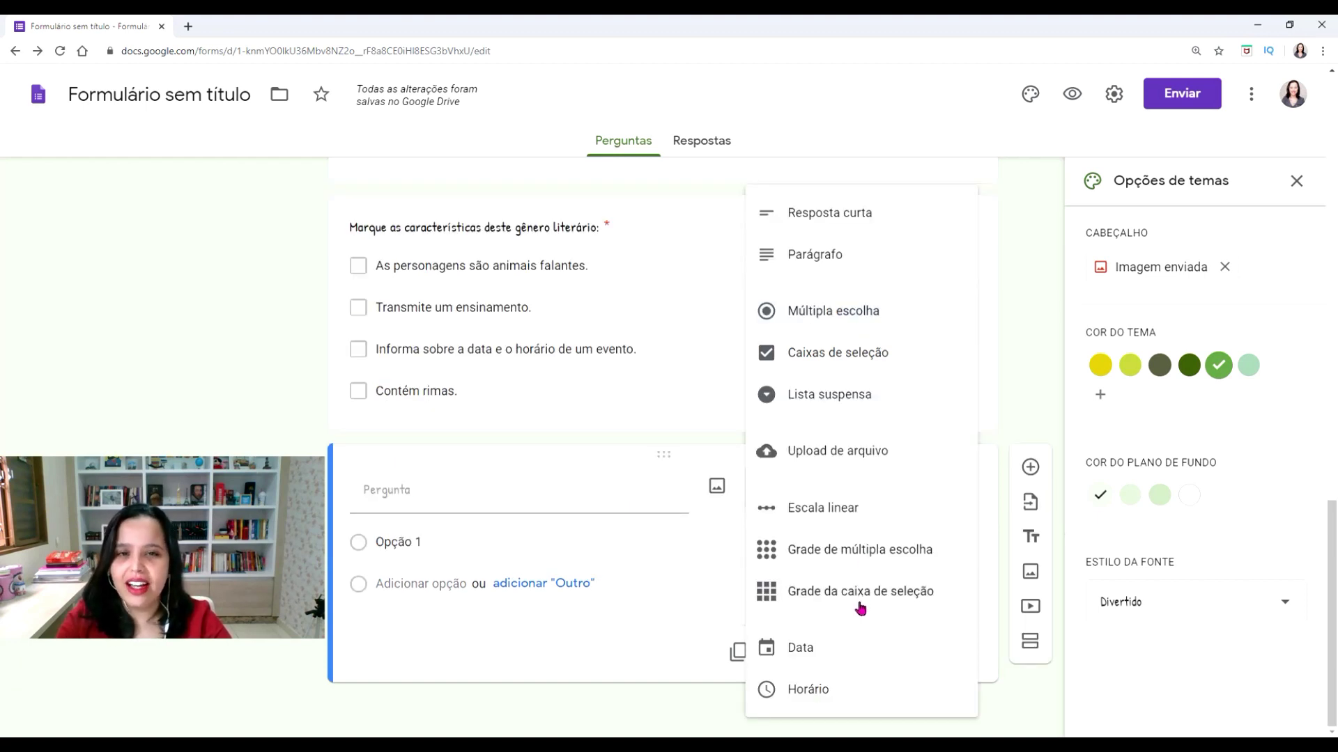
click(860, 592)
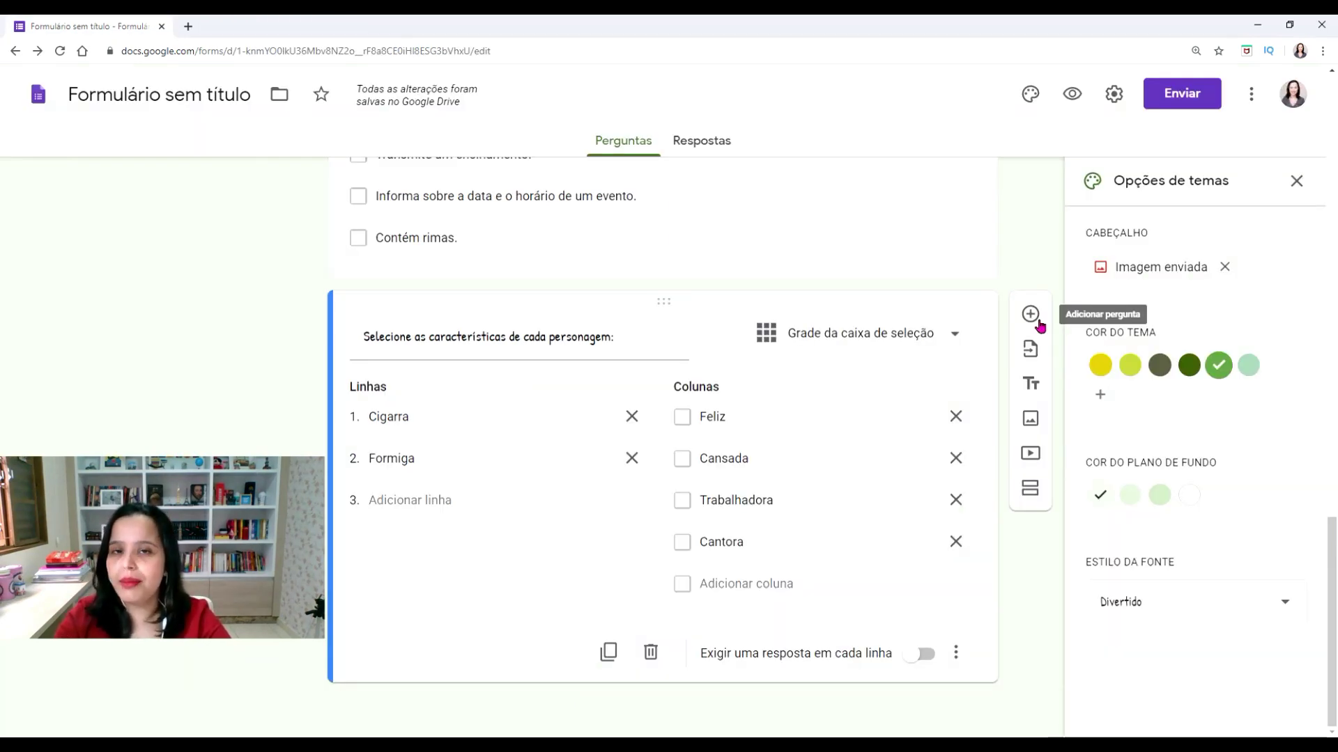
click(1030, 314)
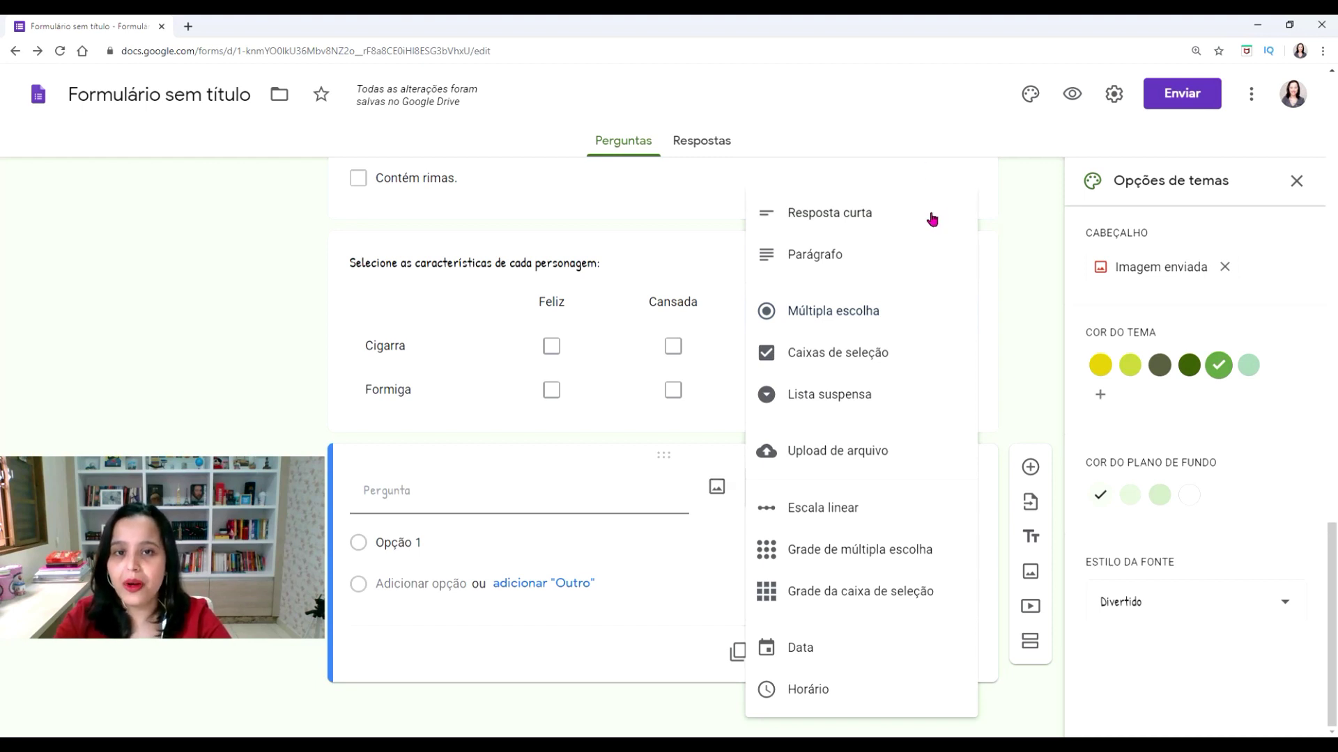
Make the new question a Parágrafo type titled 'Qual a moral da fábula?'
click(920, 269)
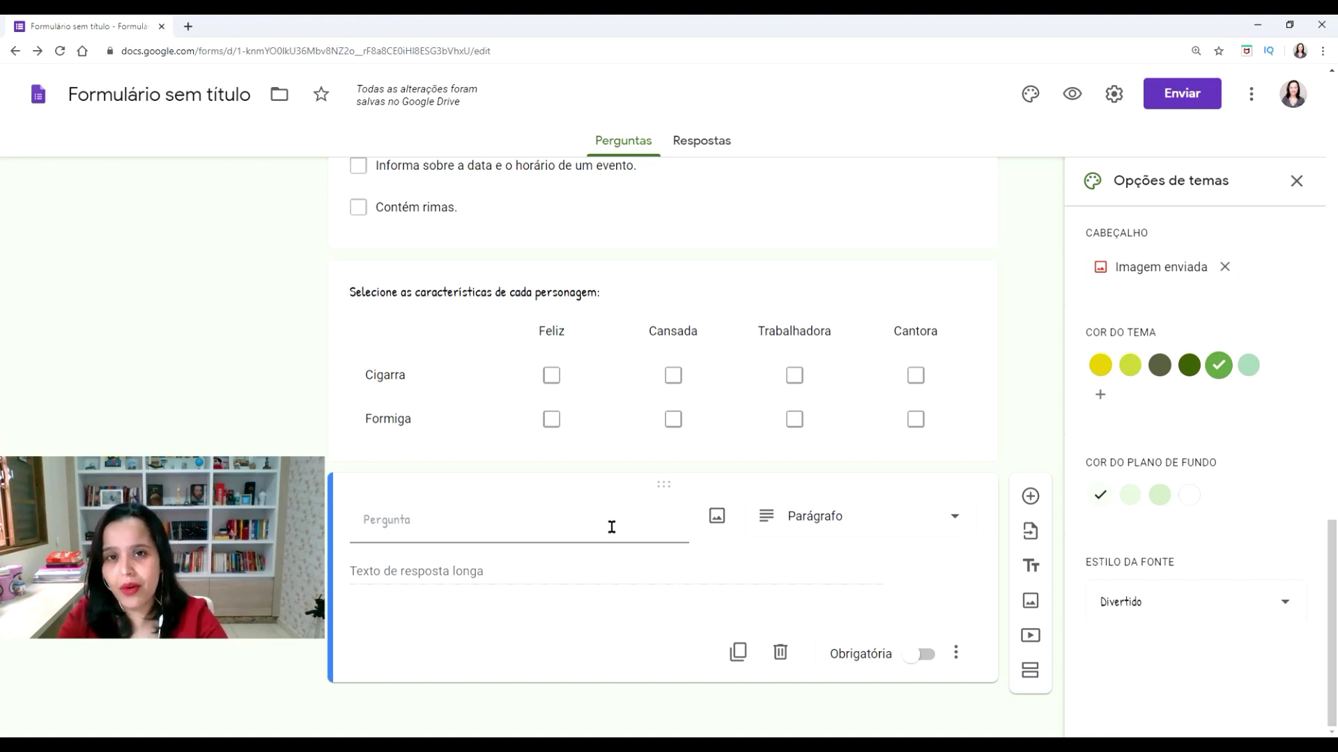
click(612, 528)
text(Qual a moral da fábula?)
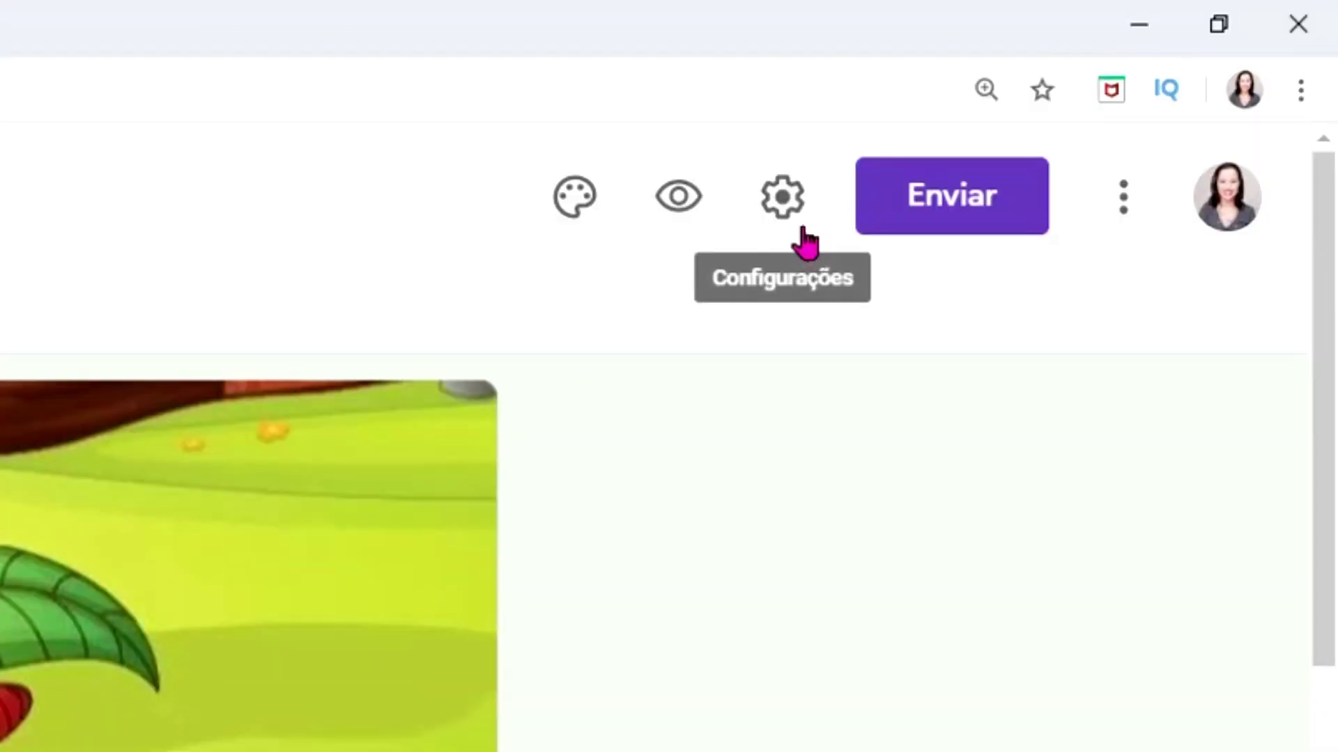
Open the form's Configurações on the Apresentação settings
click(798, 220)
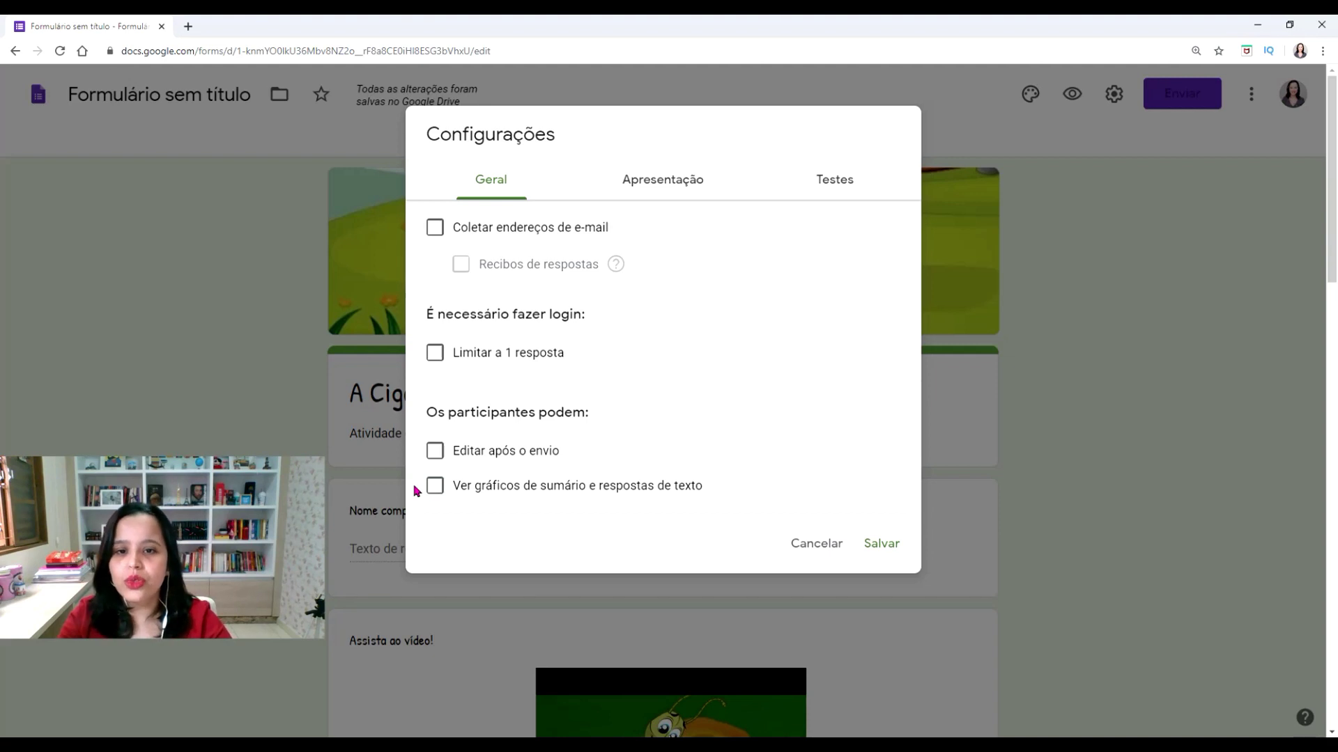
click(667, 185)
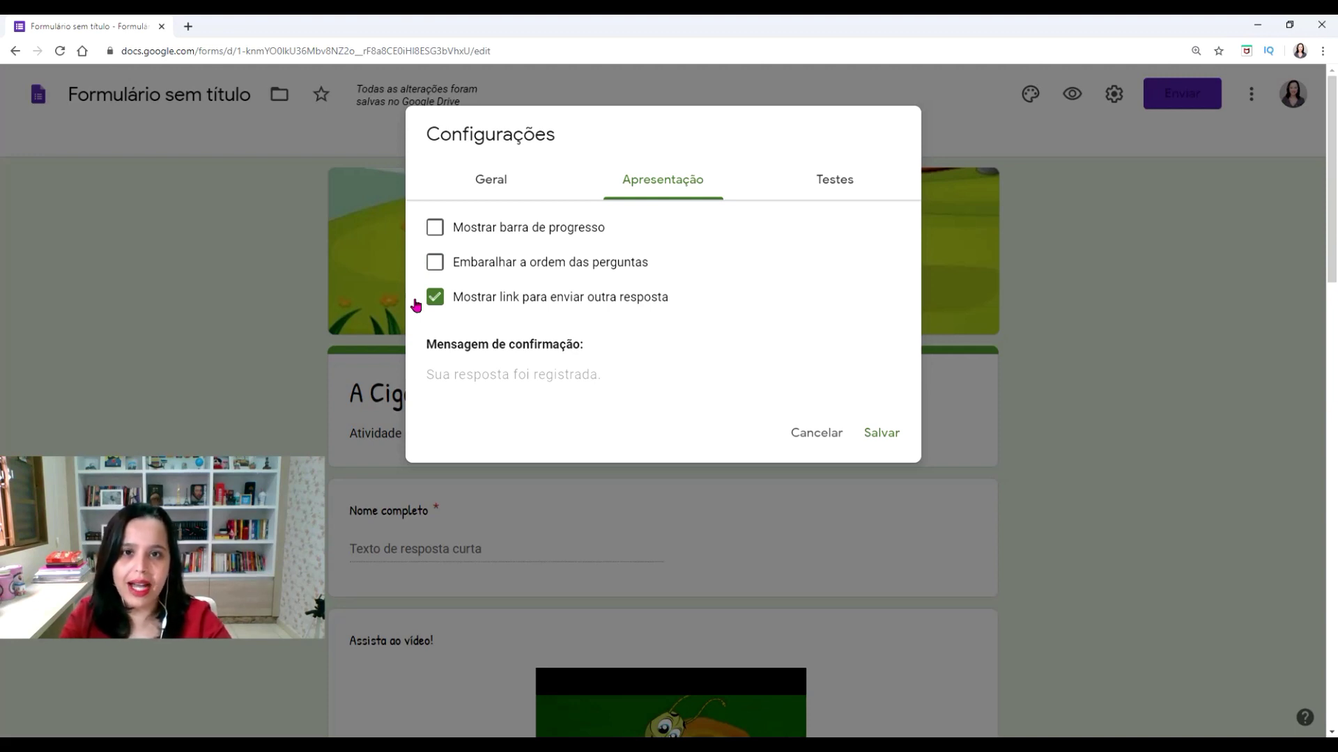
Hide the submit-another-response link and set the confirmation message 'Parabéns, você concluiu a atividade!'
click(416, 303)
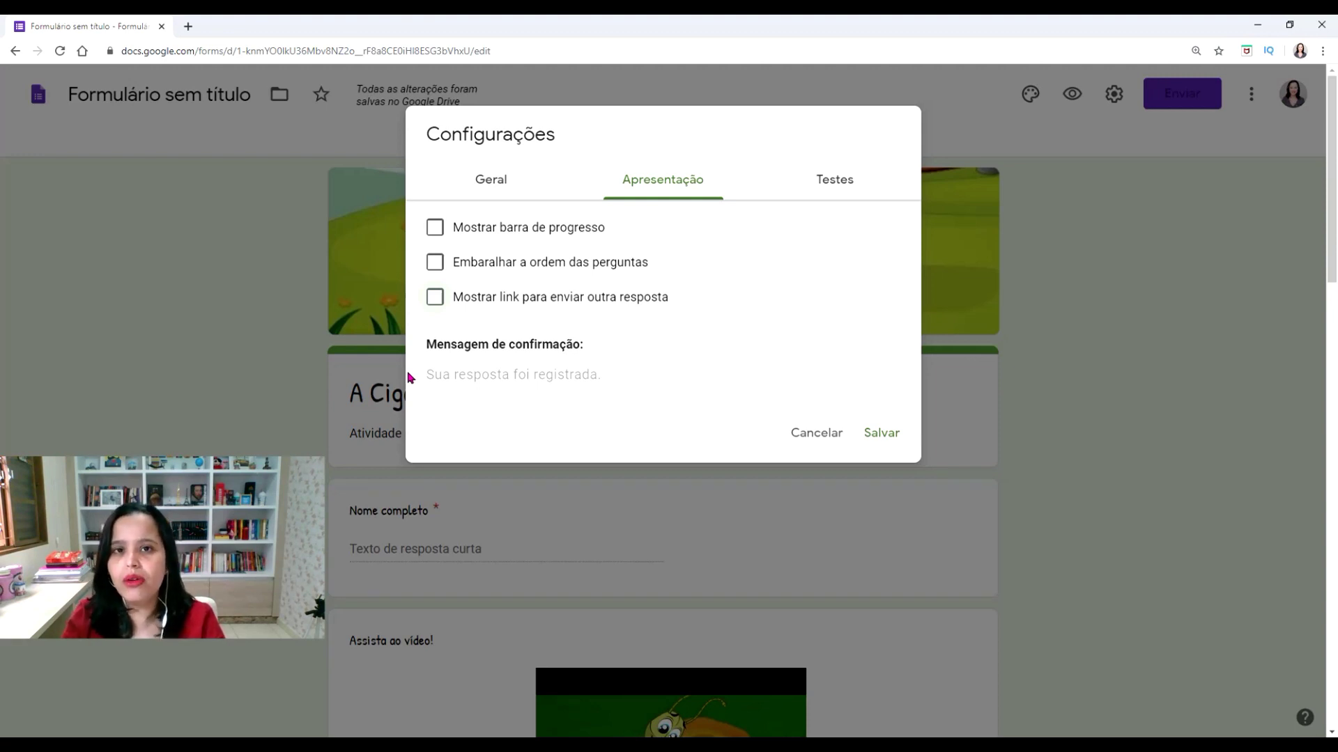
click(446, 374)
text(Parabéns, você concluiu a atividade!)
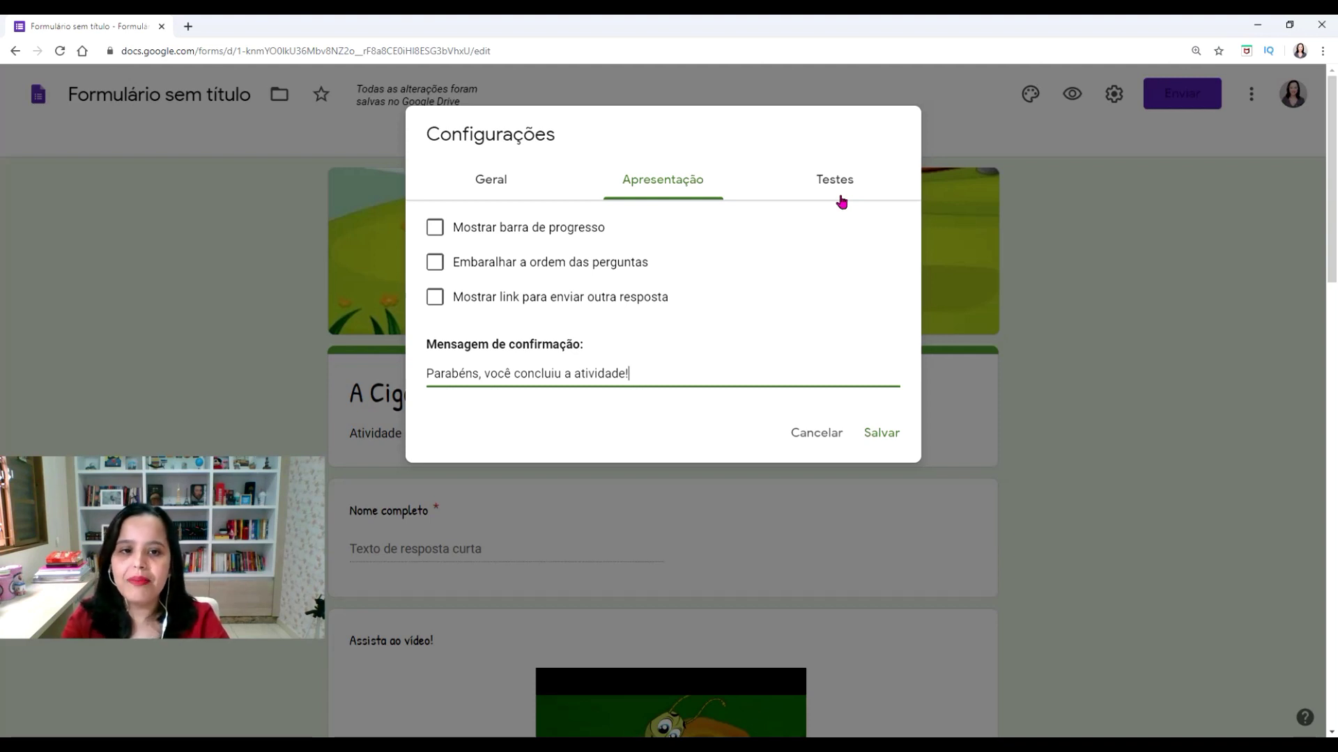
click(840, 196)
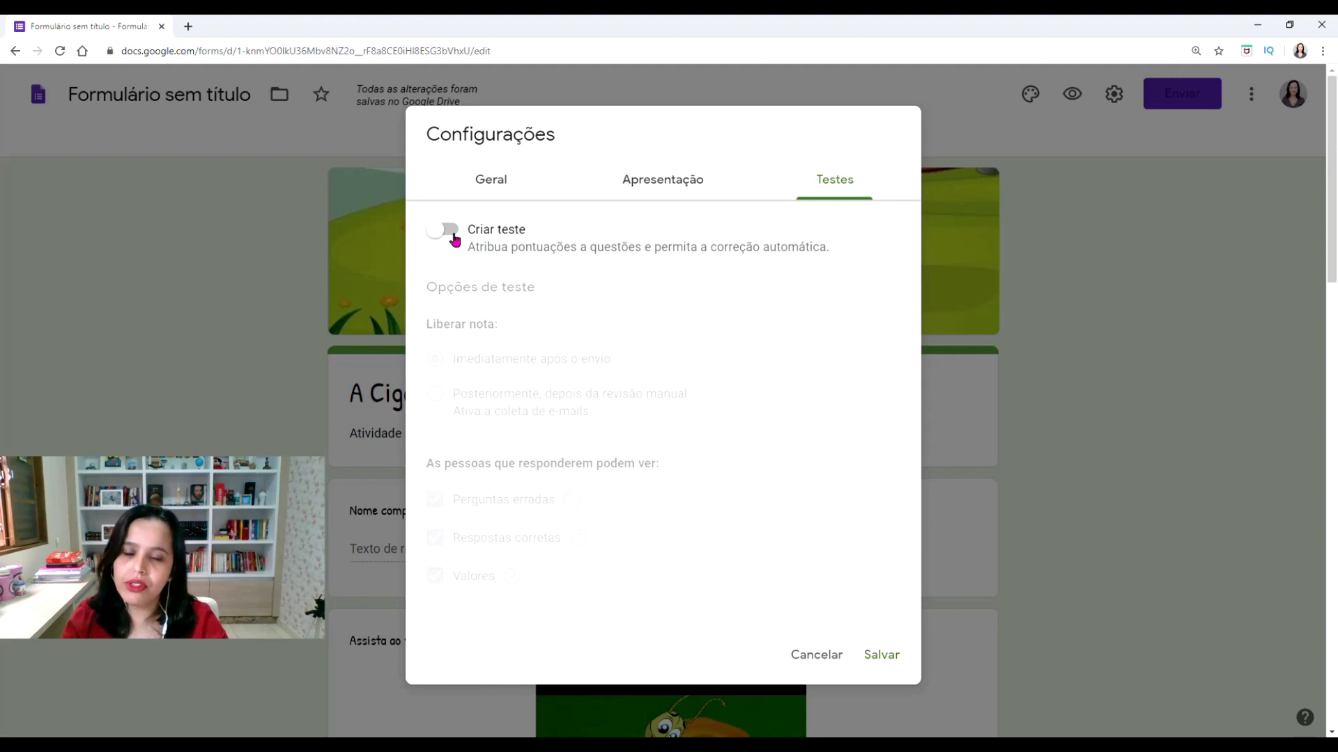
Turn on Criar teste with scores released immediately and save the quiz settings
click(444, 231)
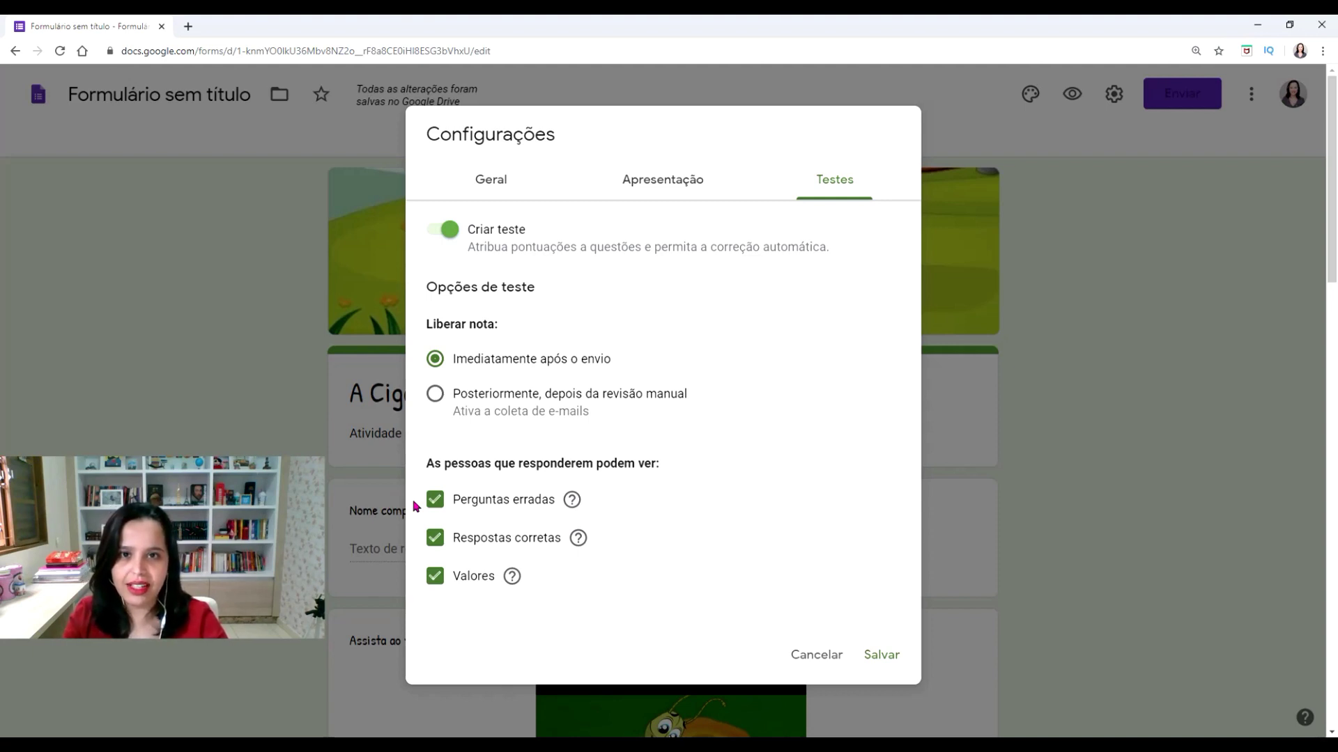
click(882, 657)
scroll(1168, 472, down, 15)
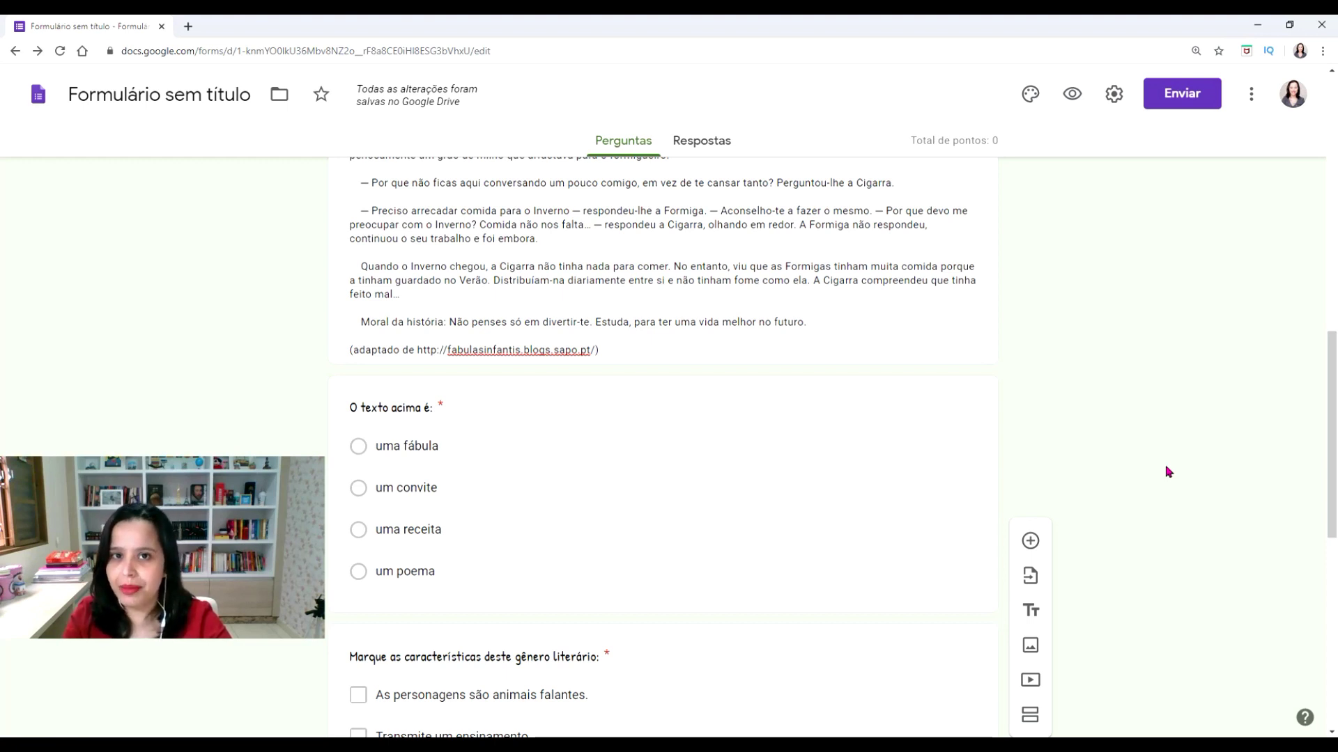
Give 'O texto acima é:' a 5-point answer key with 'uma fábula' marked correct
click(633, 487)
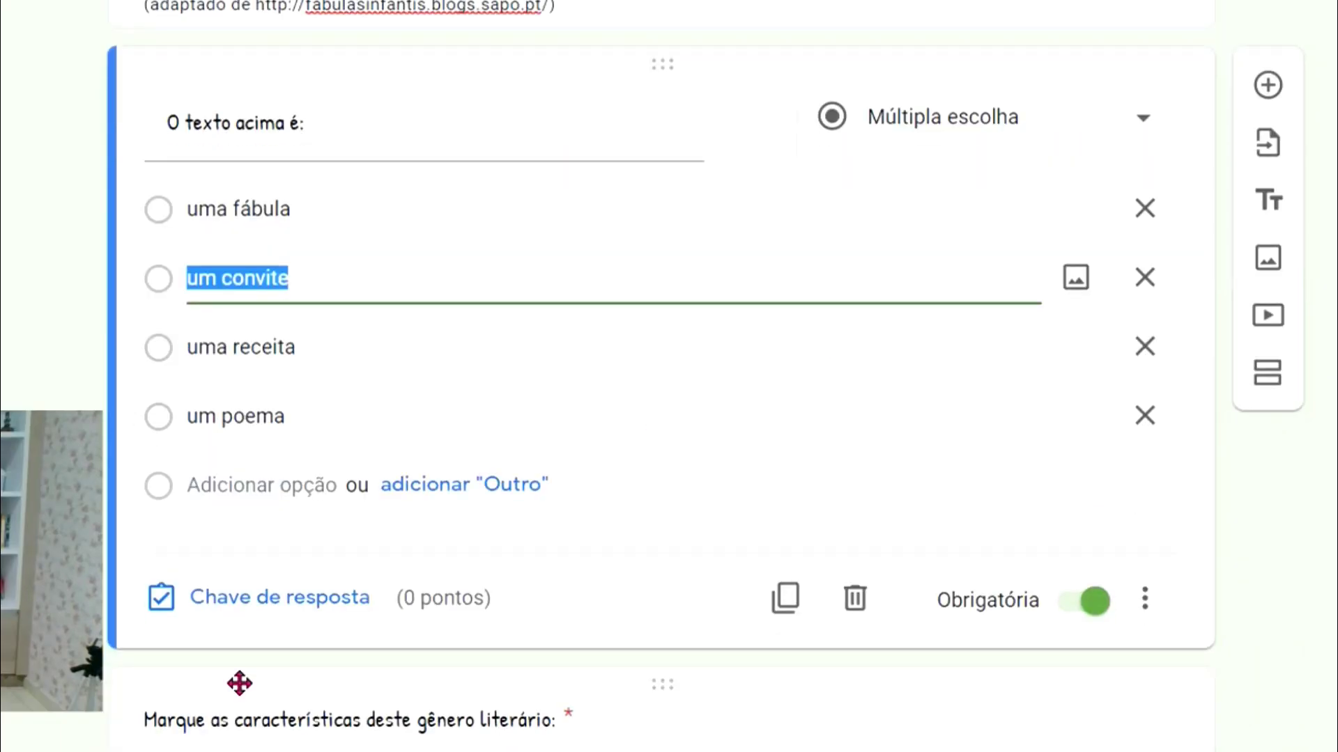
click(264, 620)
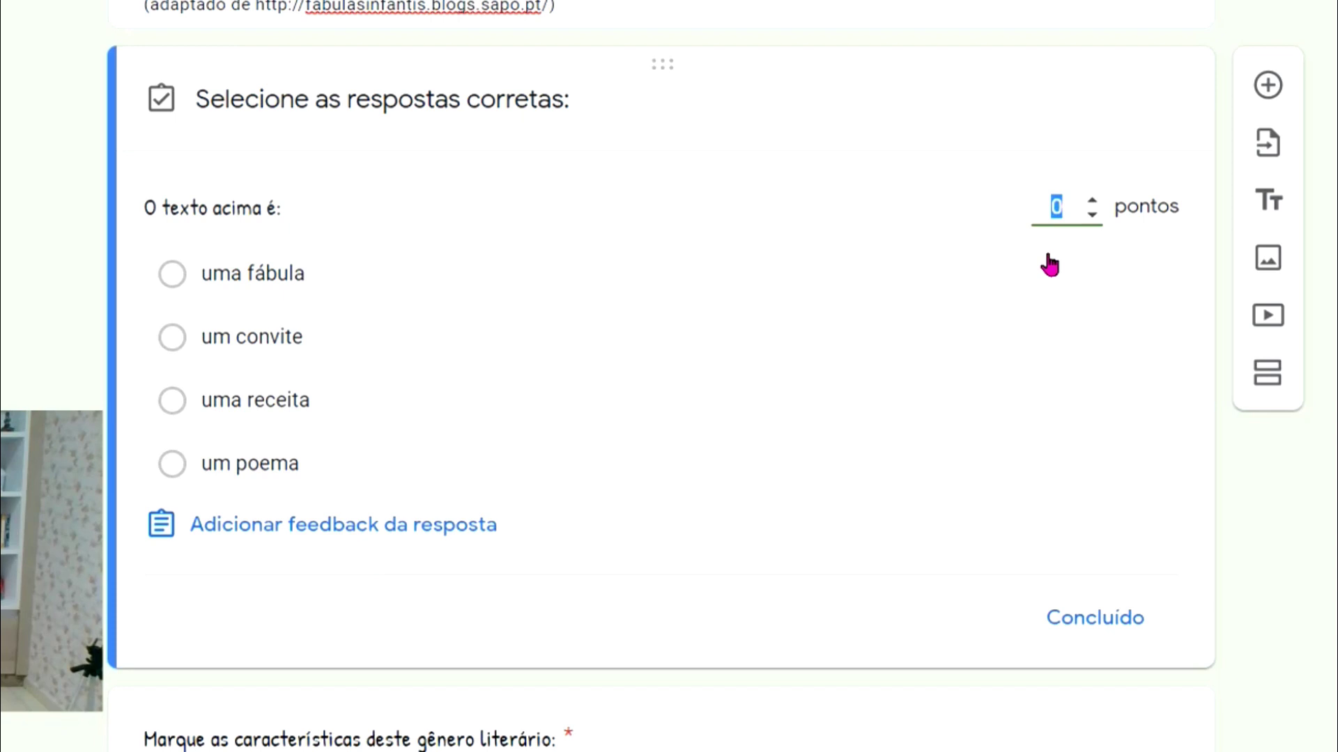
text(5)
click(176, 286)
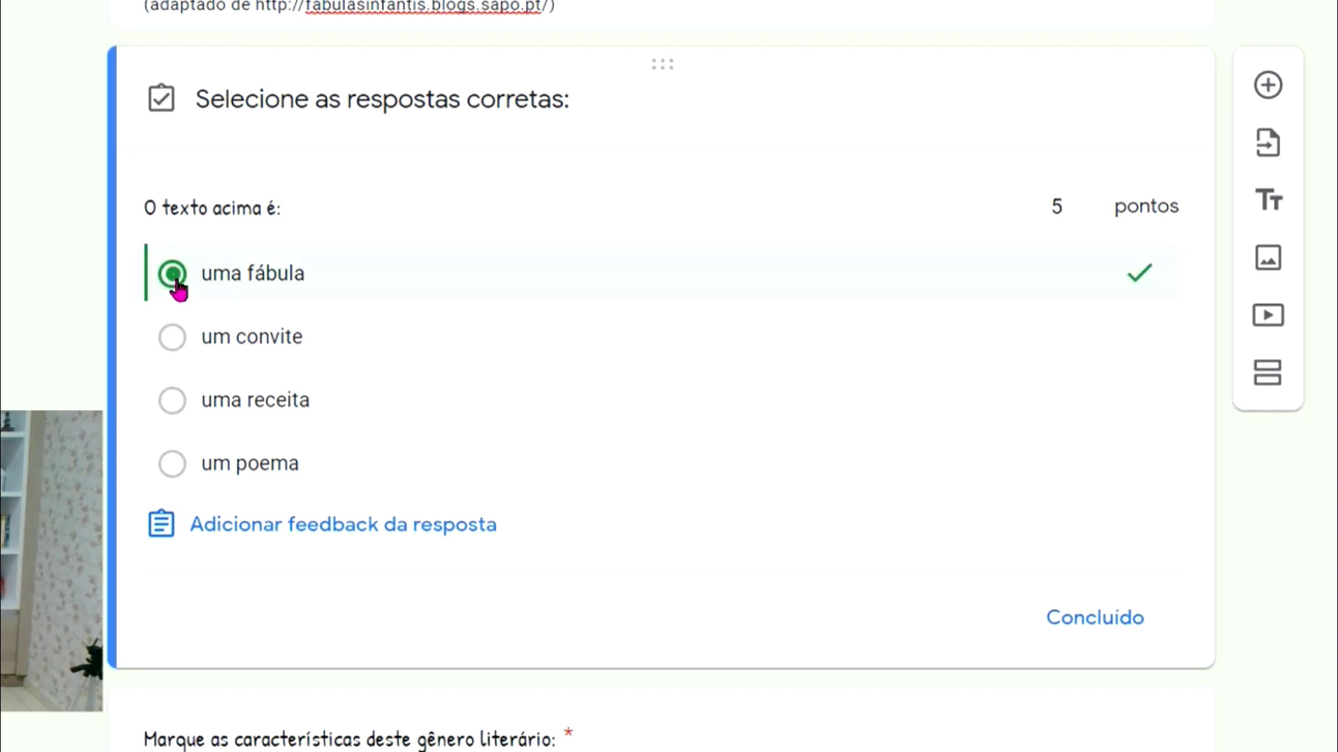
click(1097, 627)
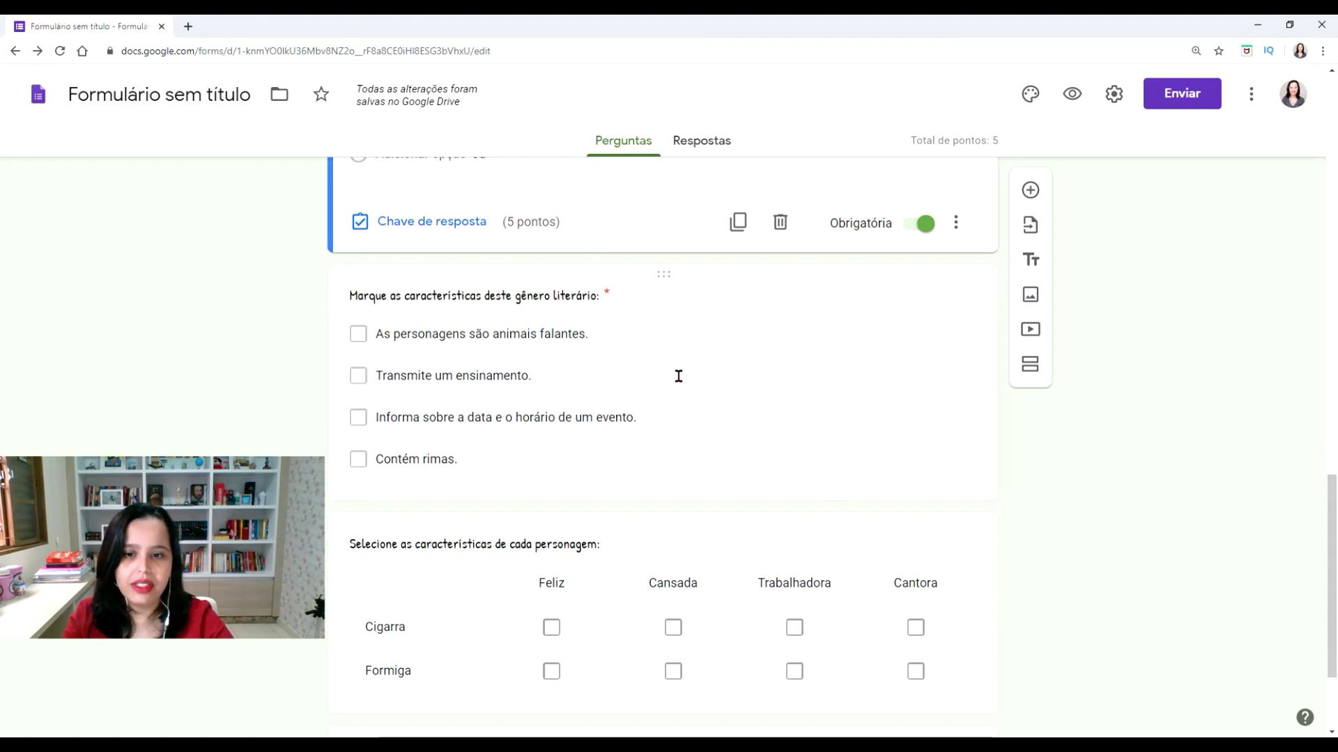
click(679, 376)
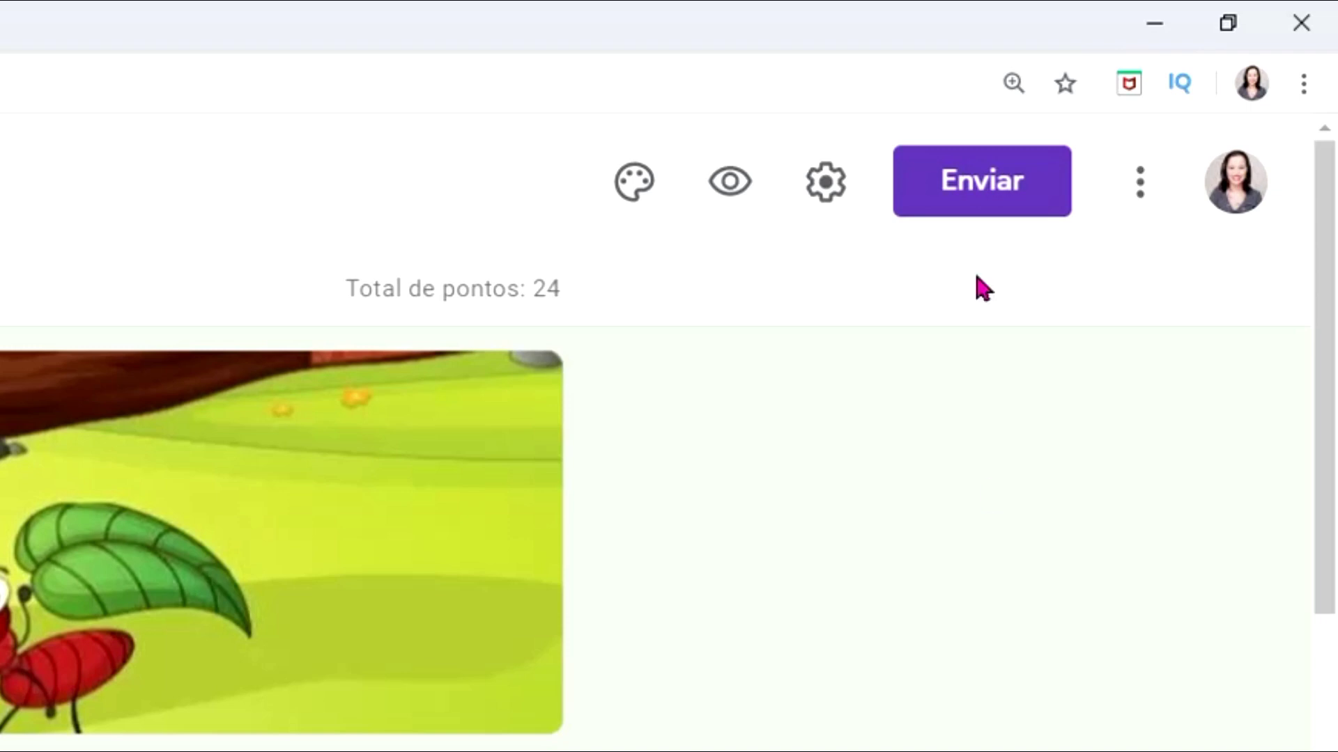
Generate the form's URL curto share link and copy it
click(985, 209)
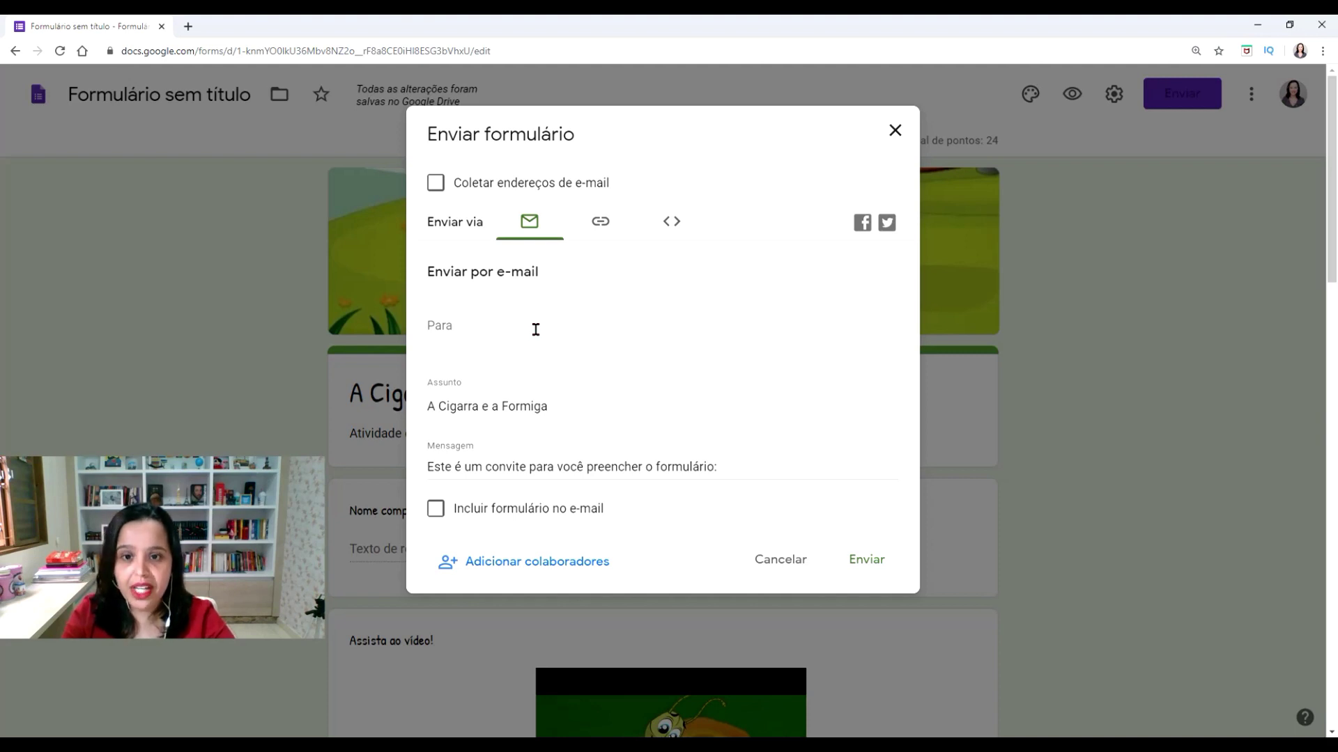
click(601, 230)
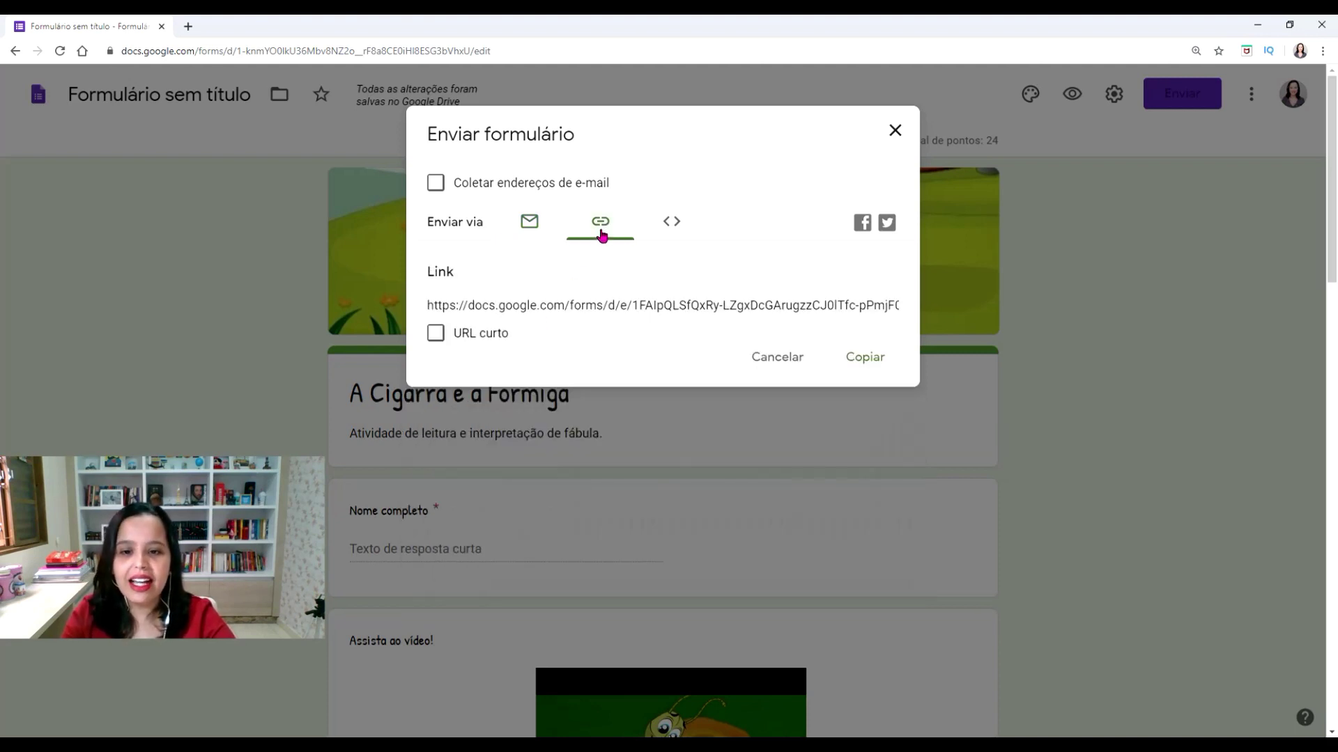
click(493, 341)
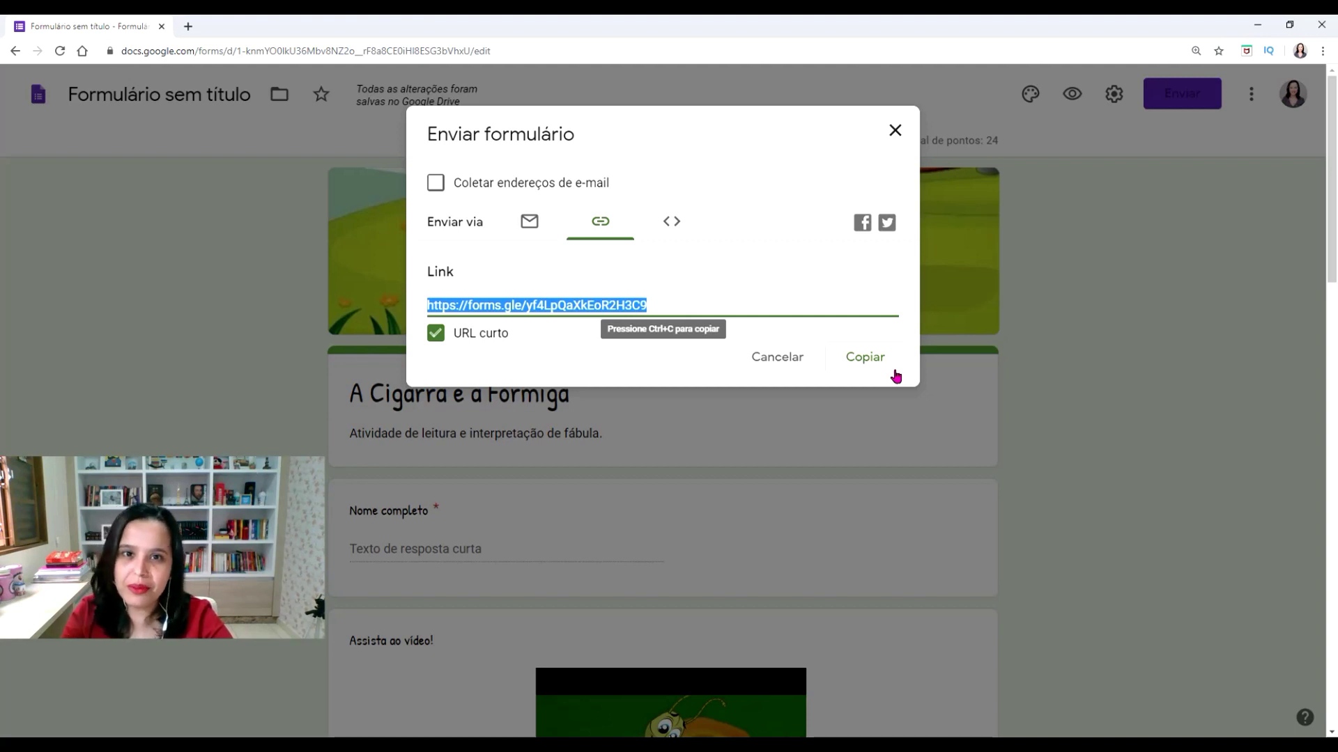
click(895, 374)
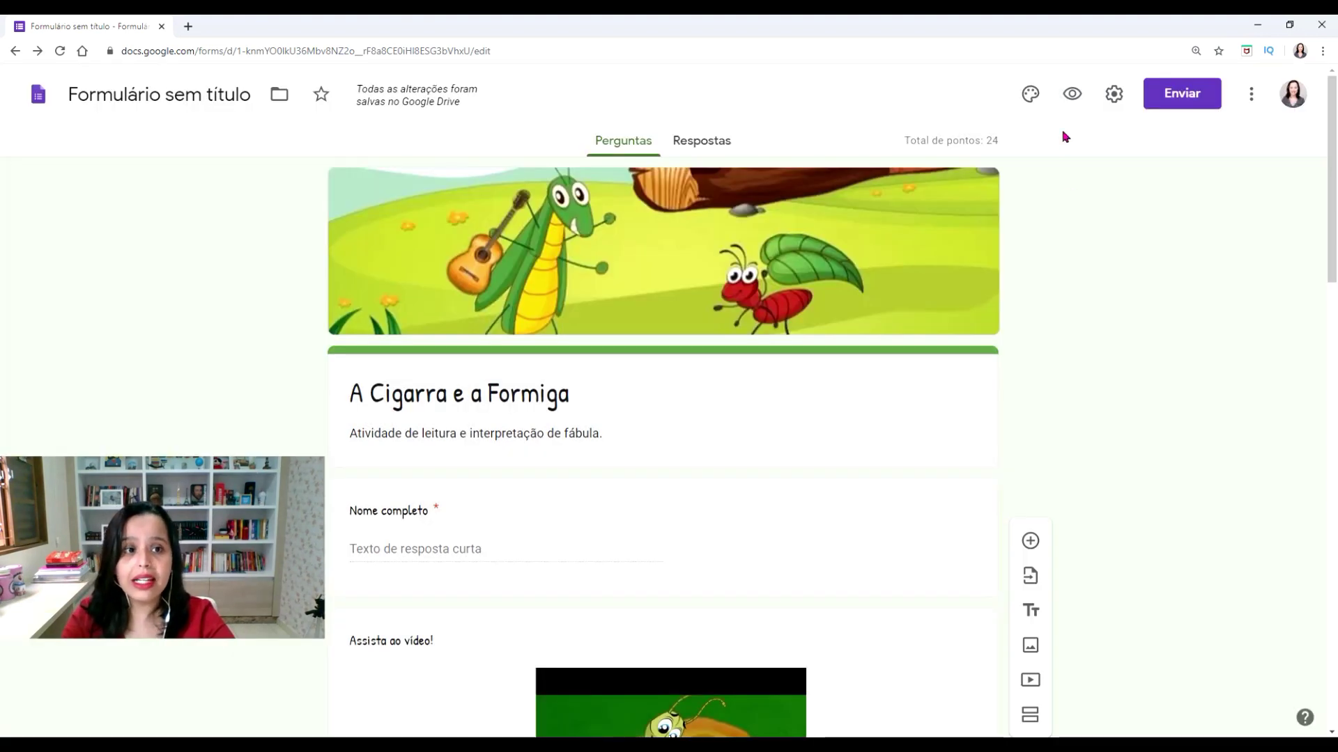
In preview, enter a respondent's full name, answer 'uma fábula', tick 'As personagens são animais falantes' and 'Transmite um ensinamento'
click(1071, 94)
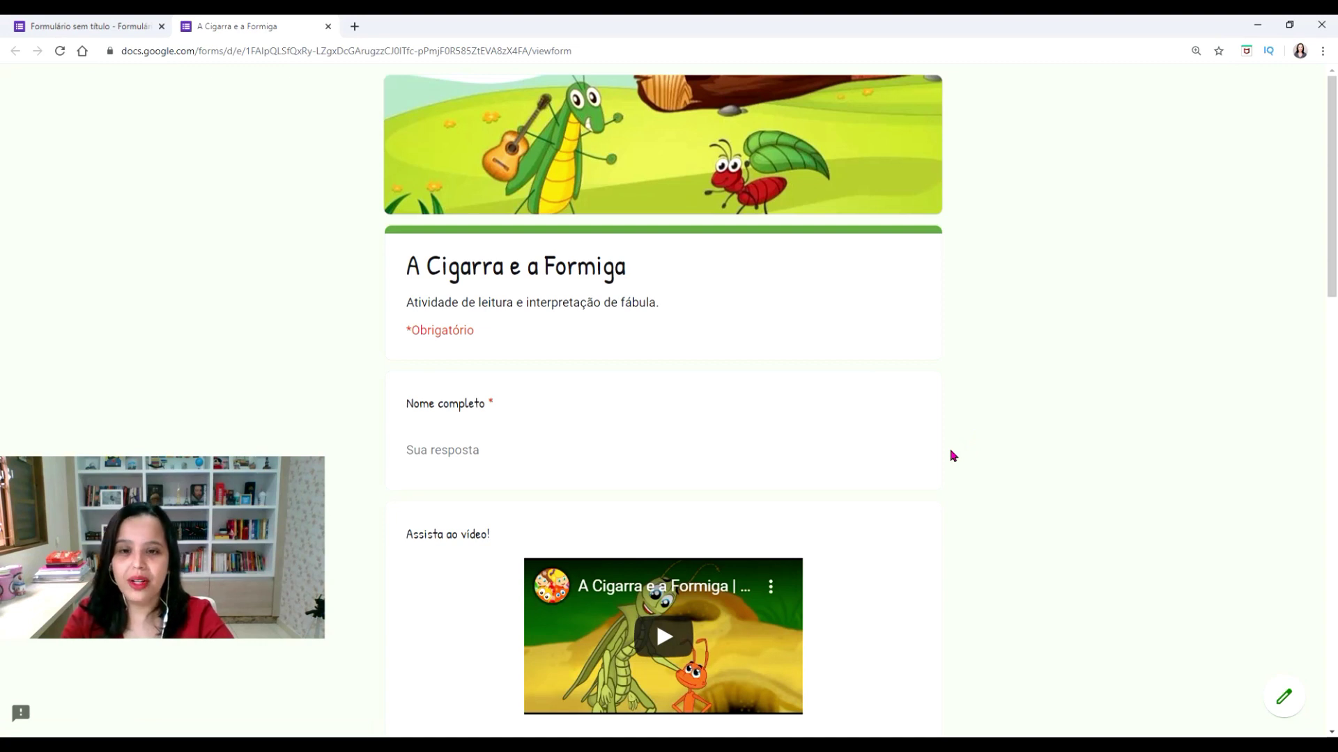
scroll(950, 456, down, 2)
click(600, 317)
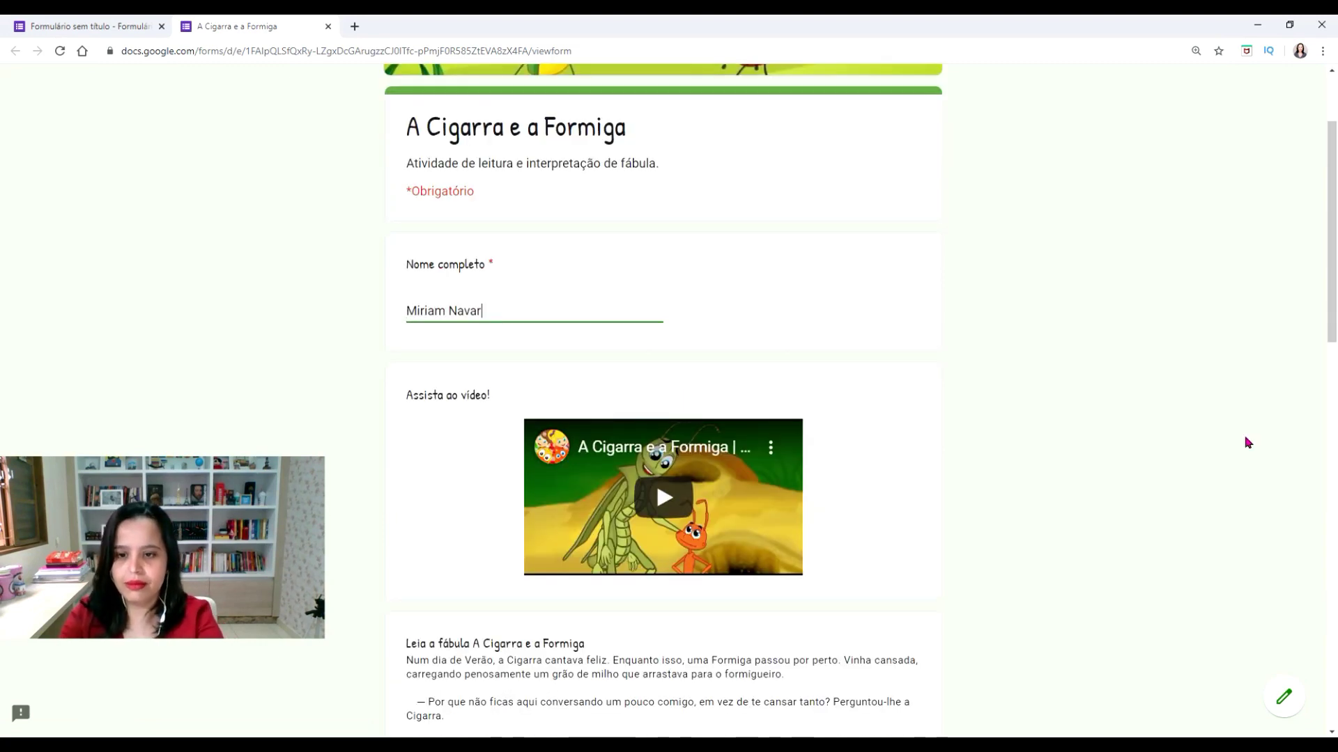
scroll(1247, 443, down, 10)
click(414, 301)
scroll(311, 415, down, 2)
click(414, 390)
click(415, 422)
Mark Cigarra Feliz and Cantora, Formiga Cansada and Trabalhadora, enter 'xxxx' as the moral, and submit
scroll(418, 432, down, 2)
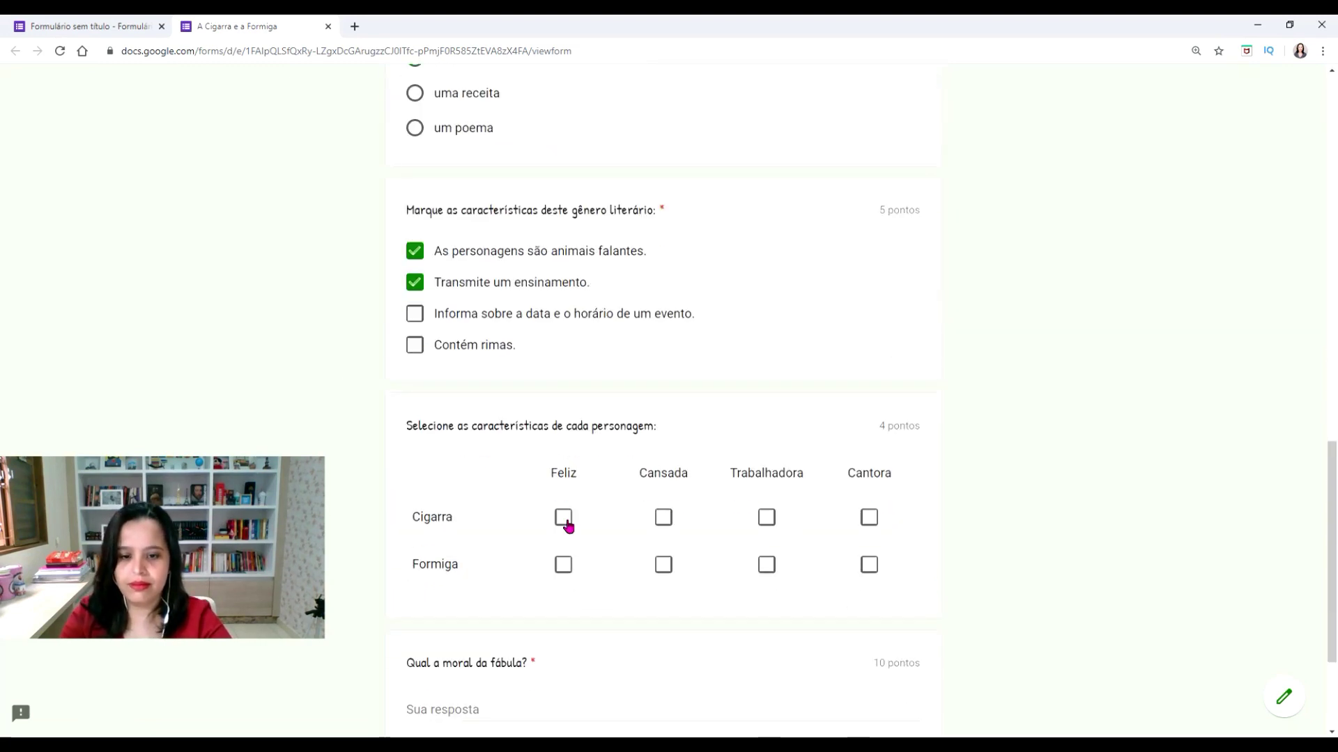
click(562, 517)
click(869, 517)
click(663, 564)
click(766, 564)
scroll(973, 561, down, 2)
click(855, 572)
text(xxxx)
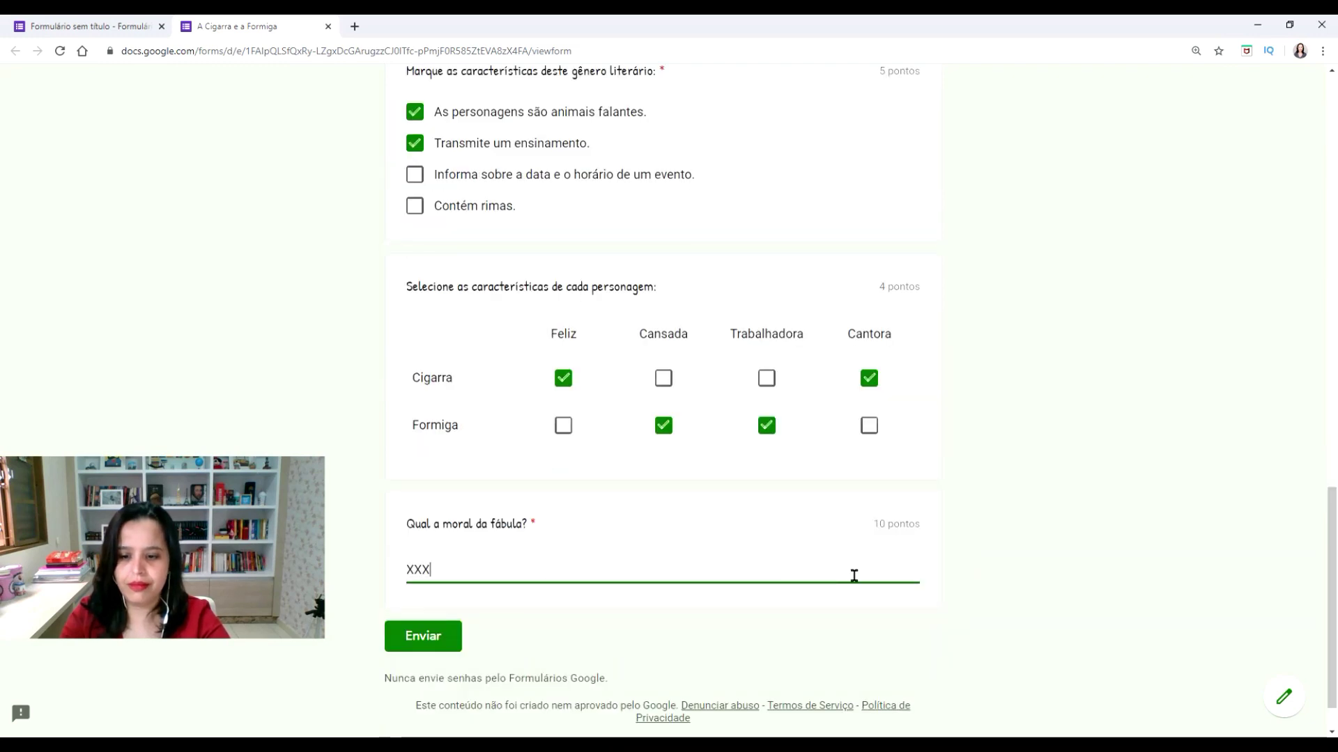
click(423, 636)
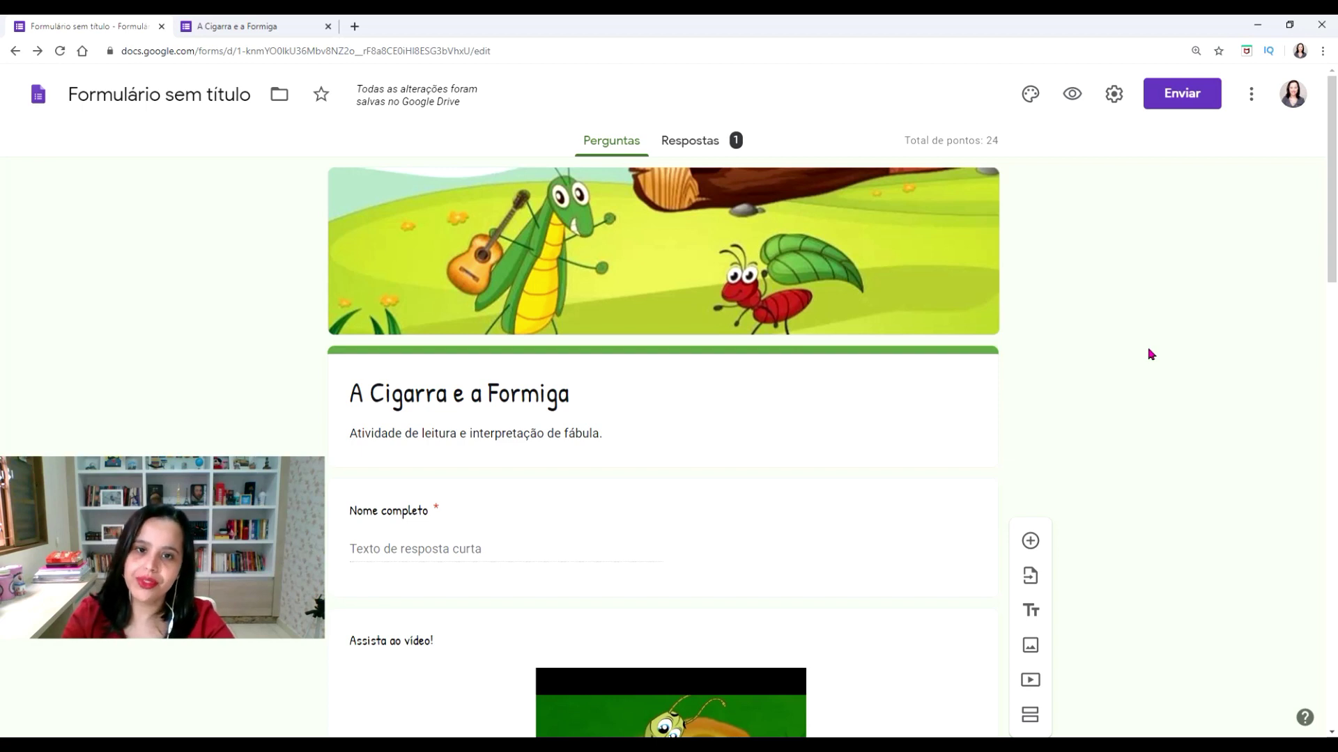
Browse the Resumo charts of the single 14/24-point response, then return to the top
click(685, 152)
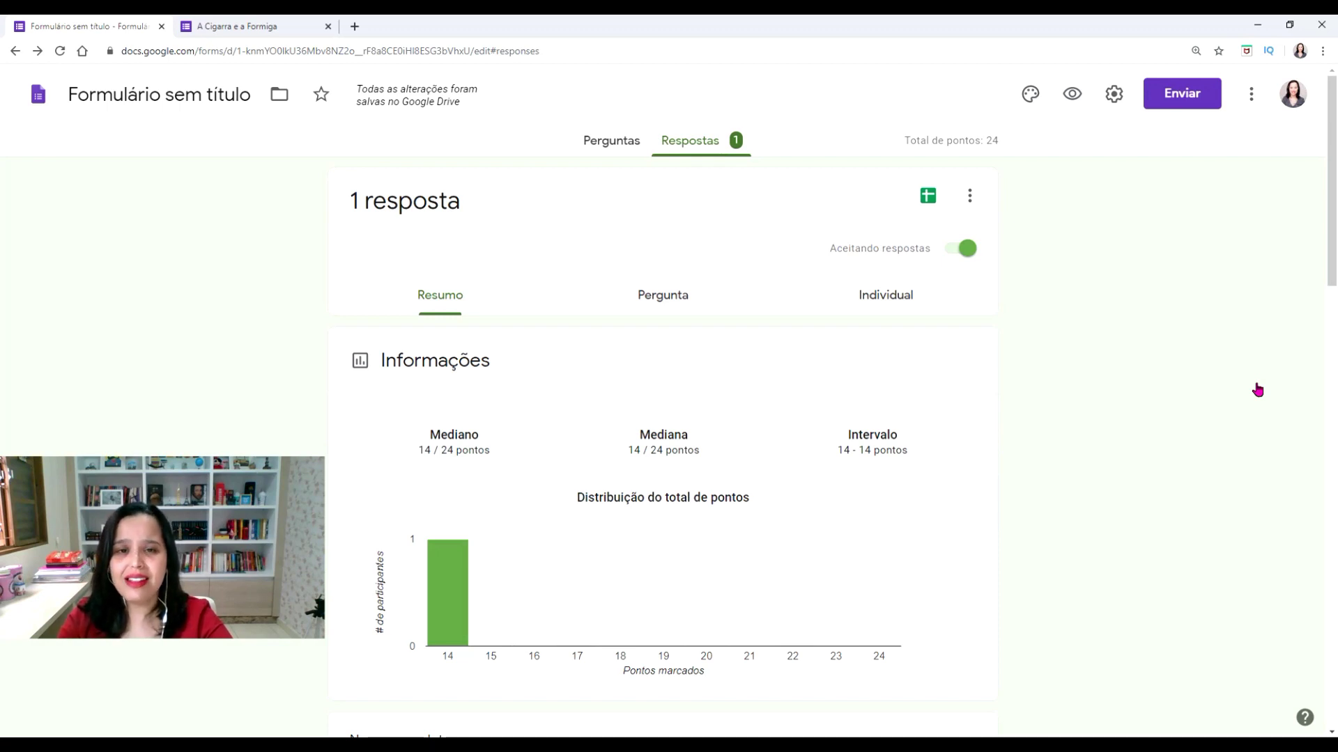
scroll(1258, 389, down, 7)
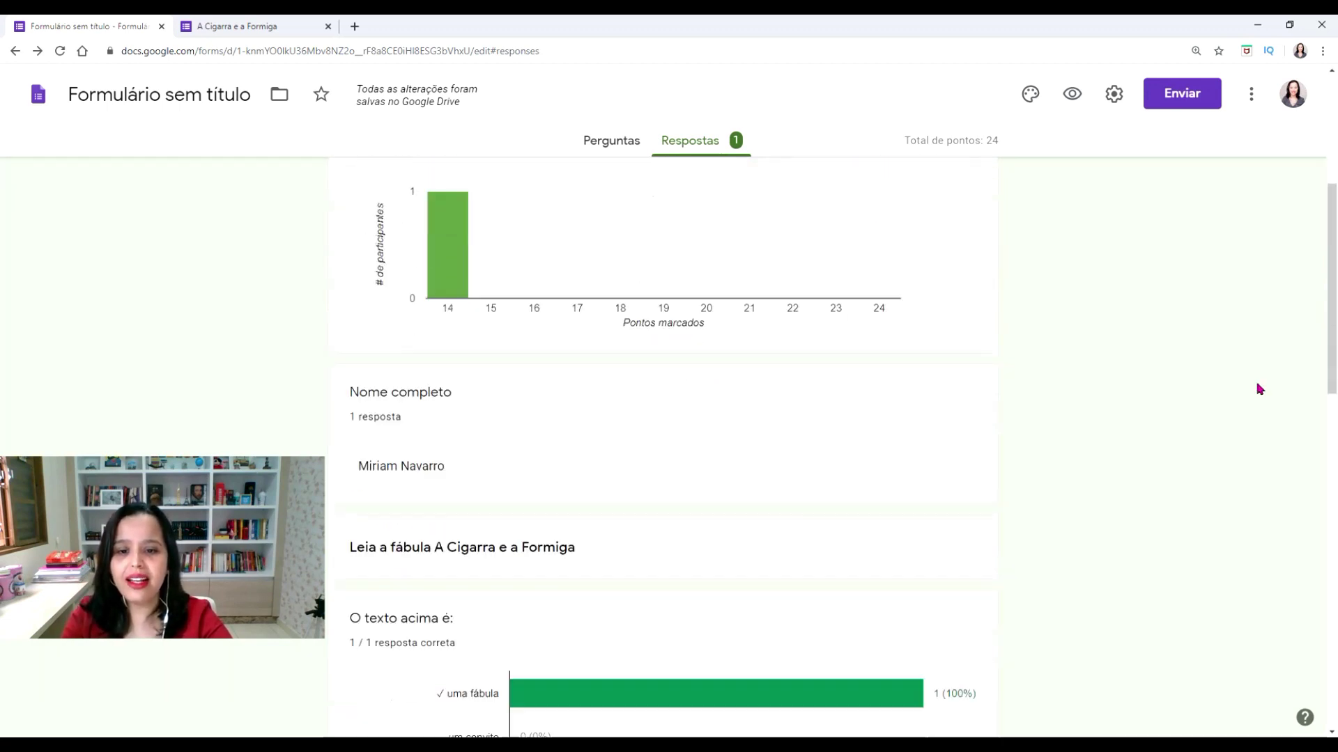
scroll(1258, 390, down, 6)
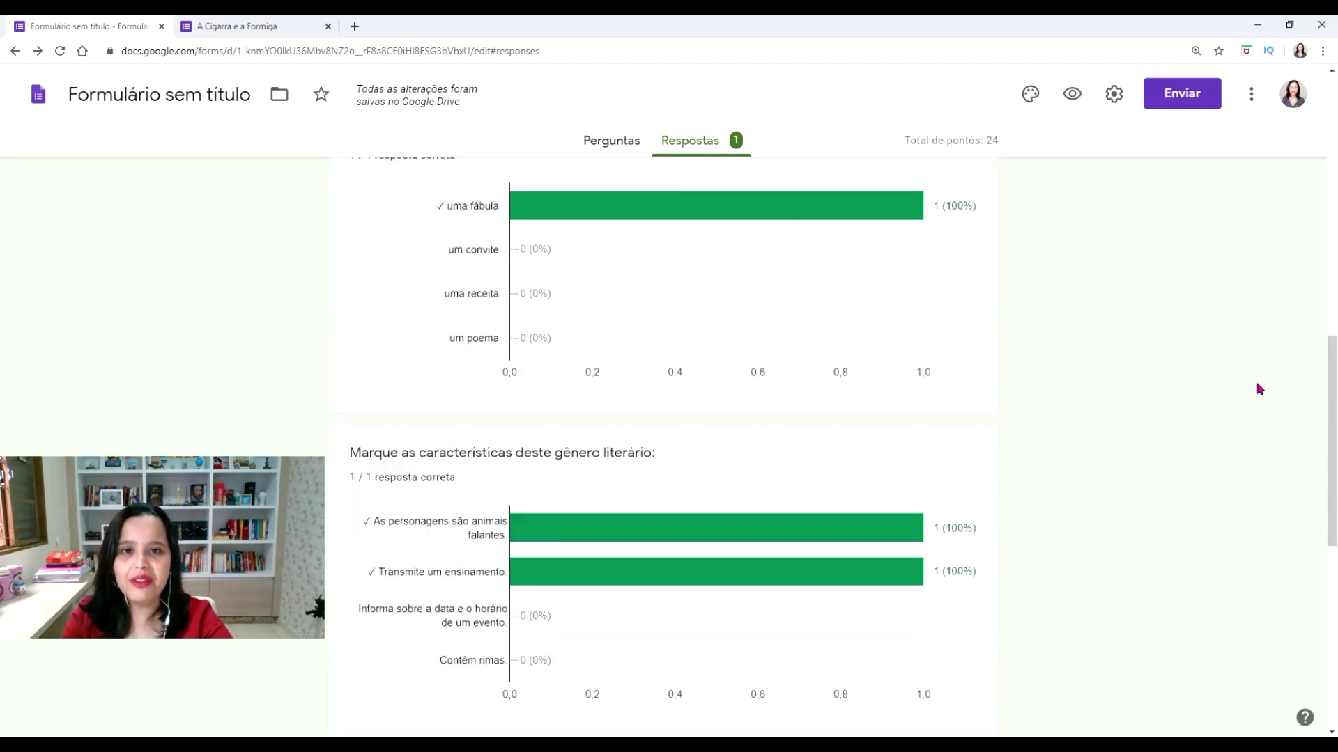
scroll(1258, 390, down, 4)
key(Home)
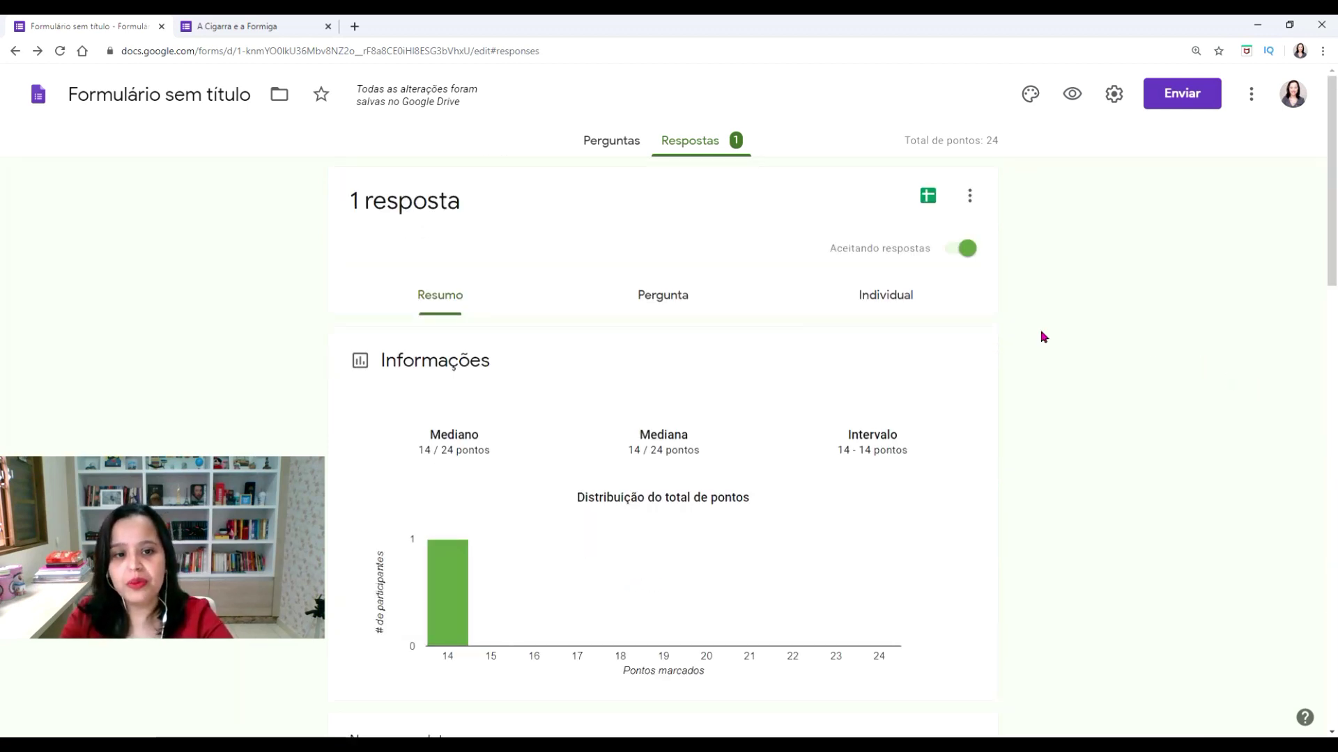
Scroll through the Individual 14/24 response, where the moral answer is marked wrong
click(886, 311)
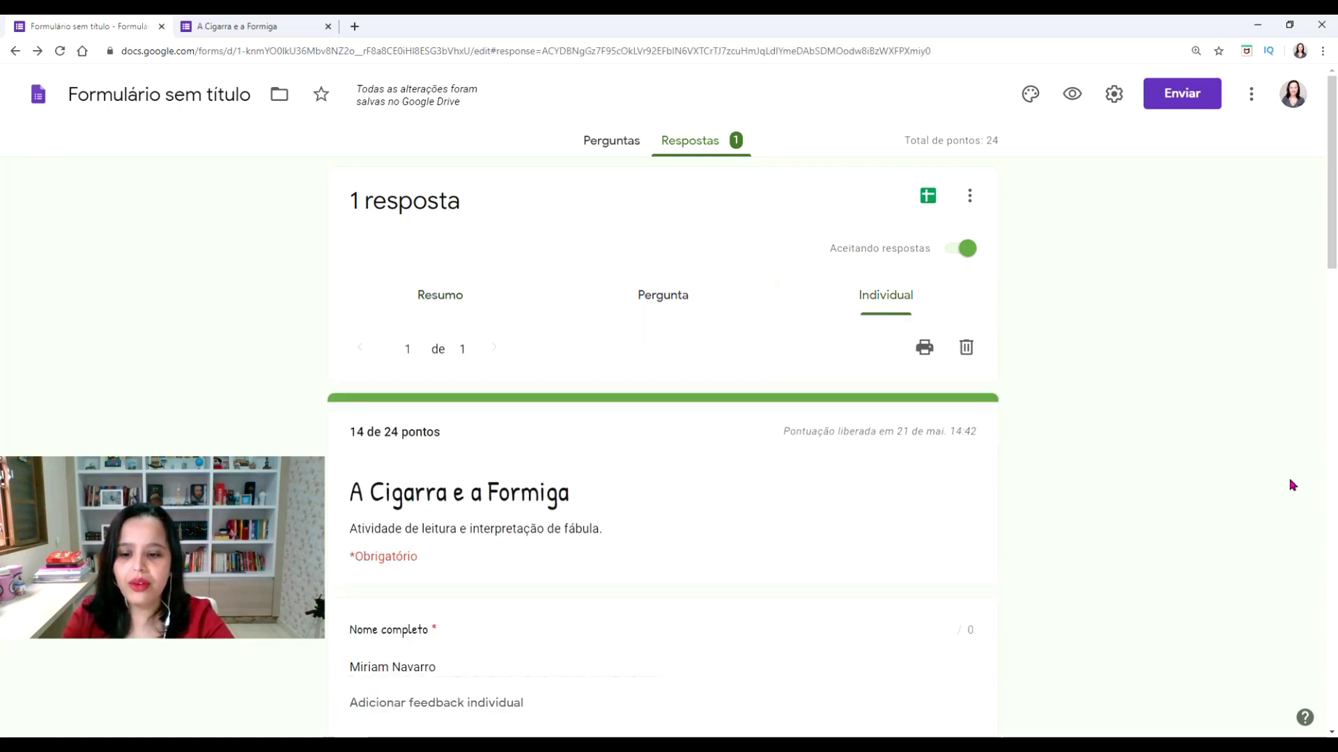
scroll(1291, 484, down, 1)
scroll(1291, 485, down, 15)
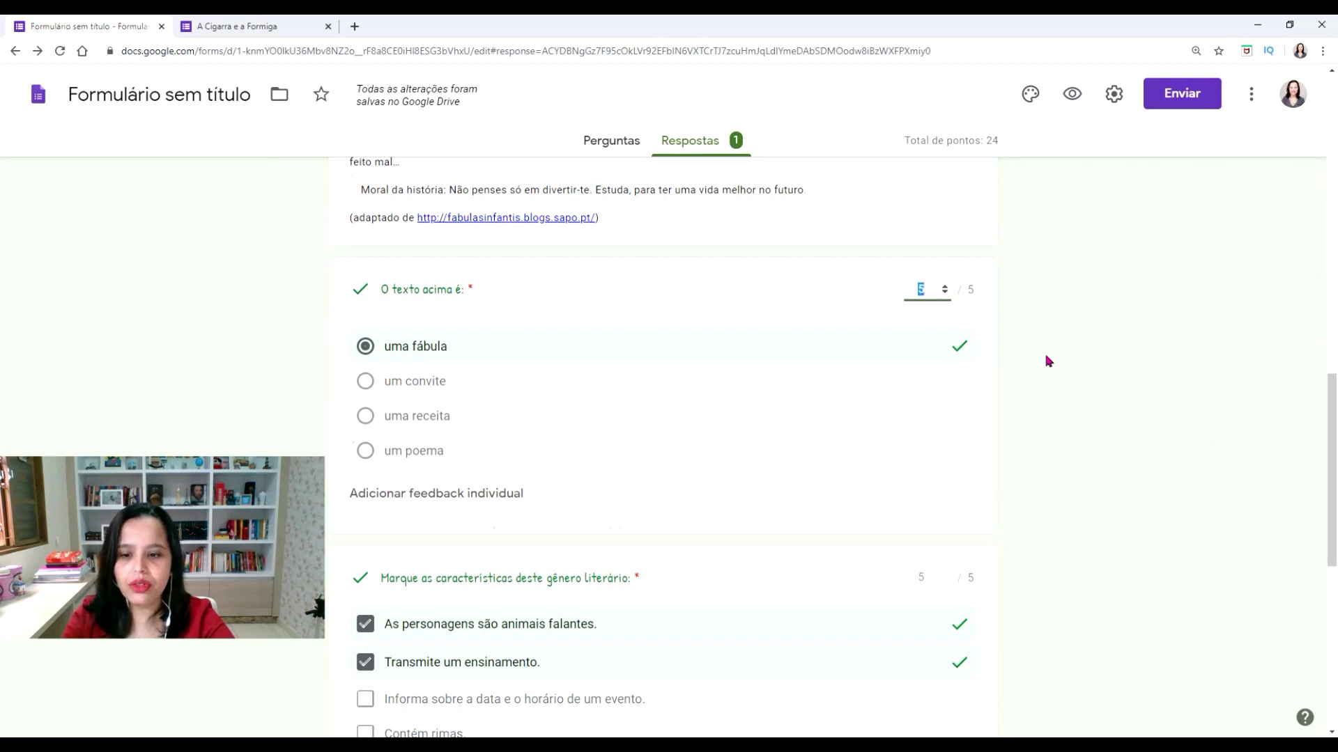
scroll(1047, 360, down, 4)
scroll(1048, 361, down, 4)
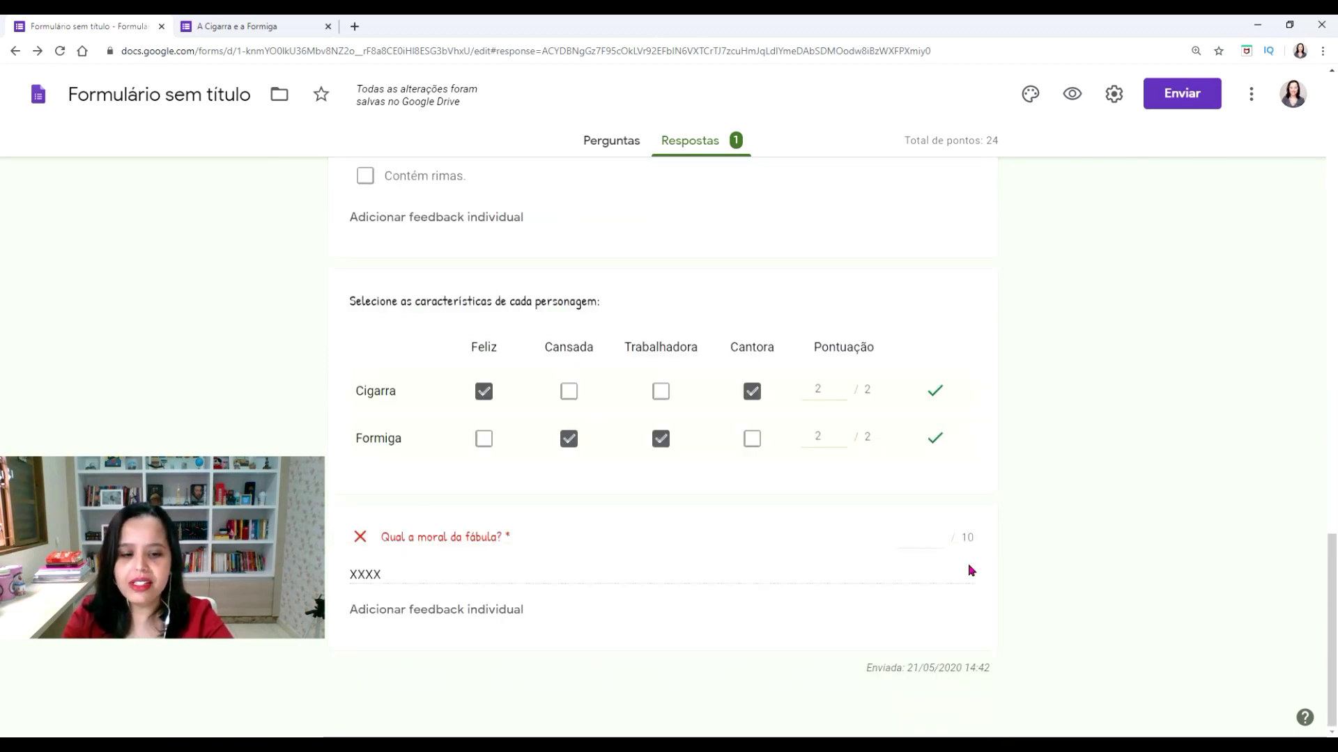